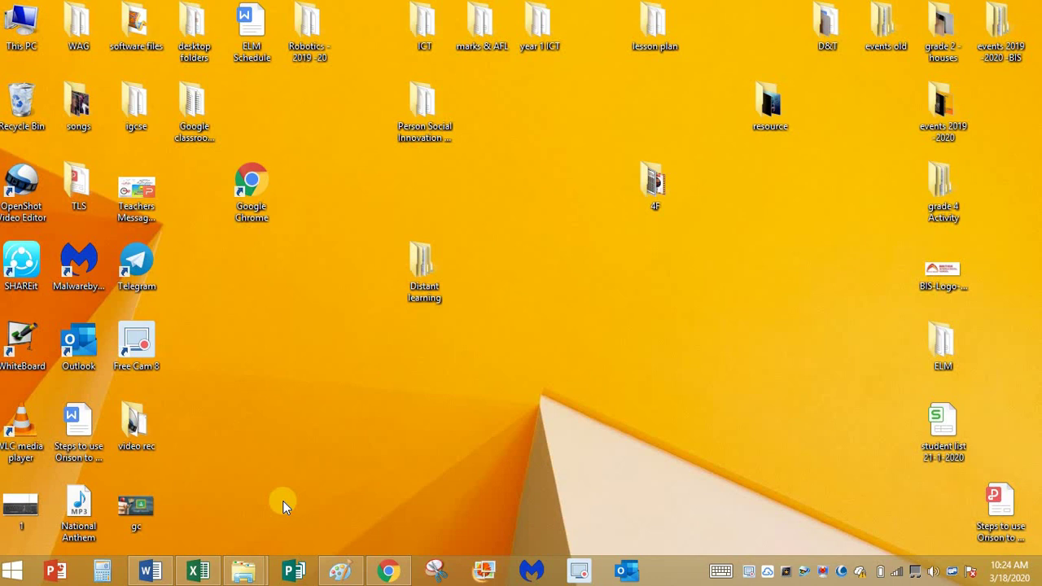
# Step: Start a blank 1296 × 758px Untitled canvas in Paint
pyautogui.click(340, 570)
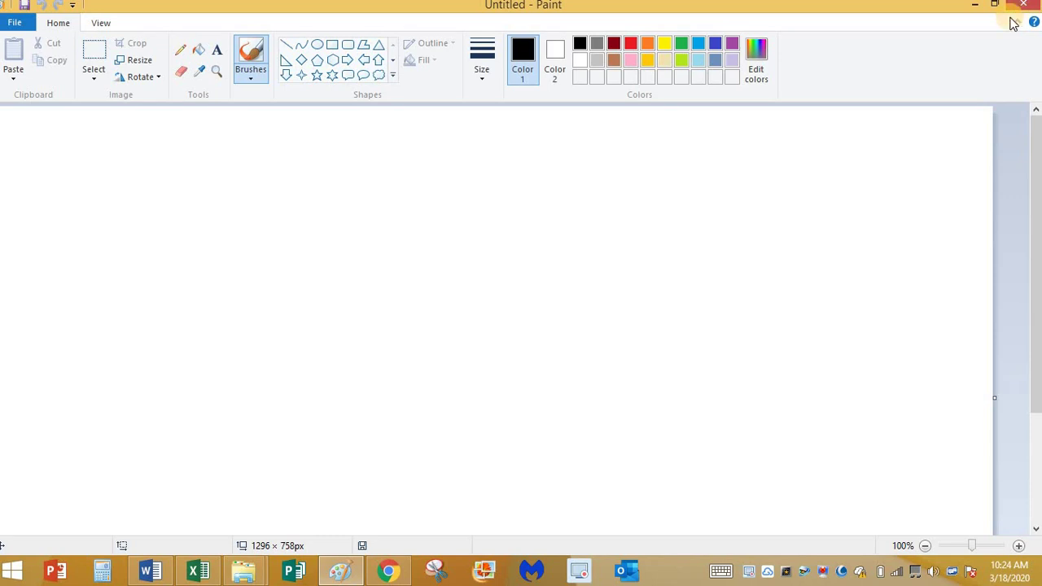
# Step: Bring up the Word document showing the EXCEL ICON heading and logo
pyautogui.click(155, 570)
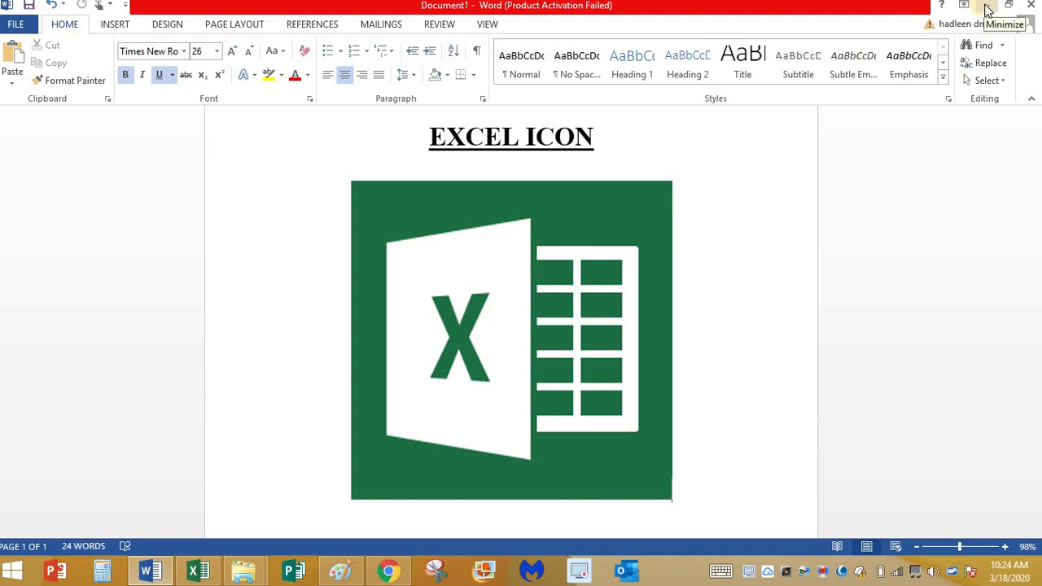
# Step: Minimize both Word and Paint to reveal the desktop
pyautogui.click(987, 6)
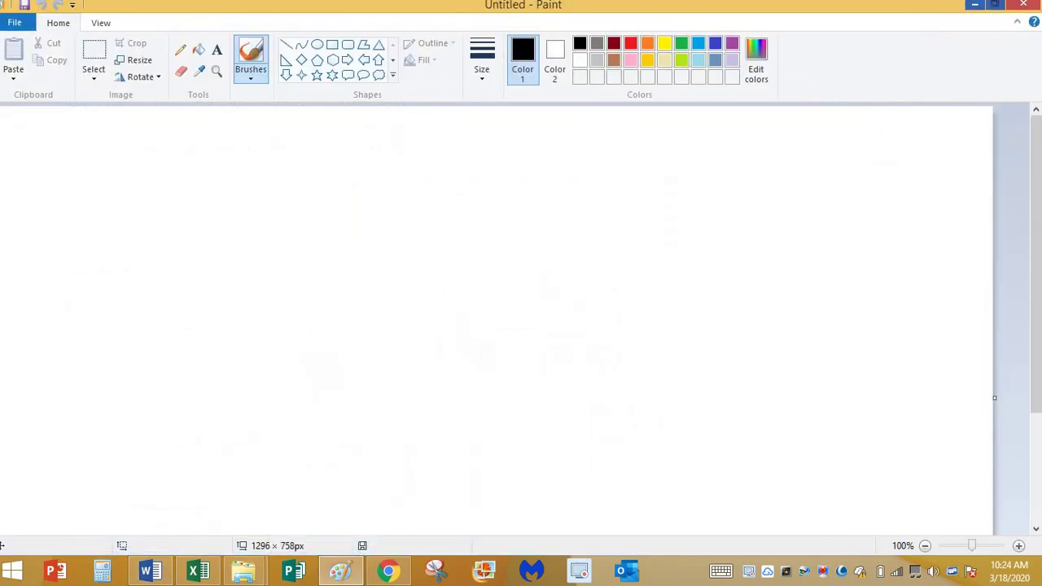
pyautogui.click(973, 7)
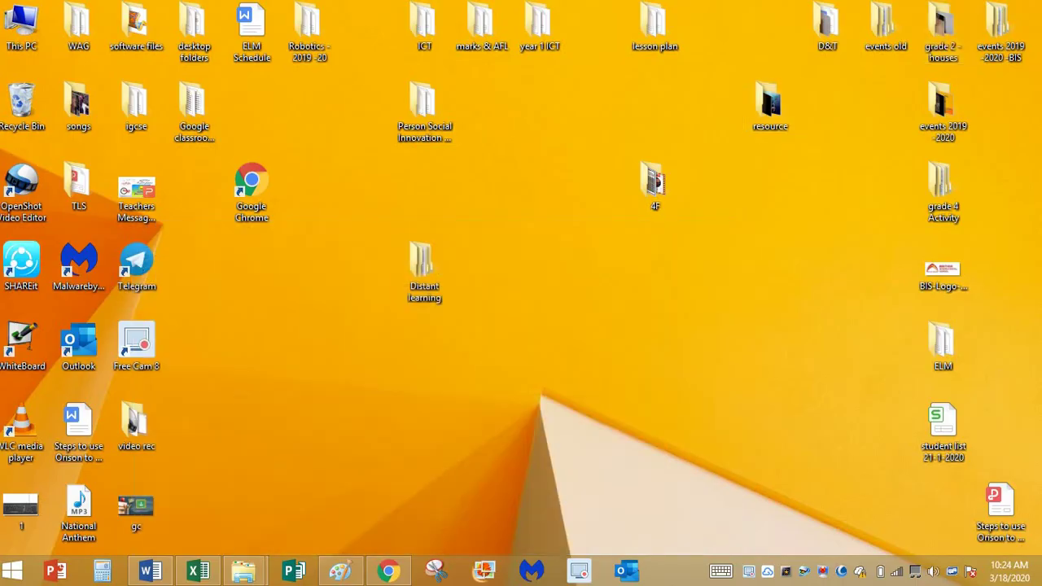
# Step: Search the Start screen for 'excel' and launch Excel 2013
pyautogui.click(10, 576)
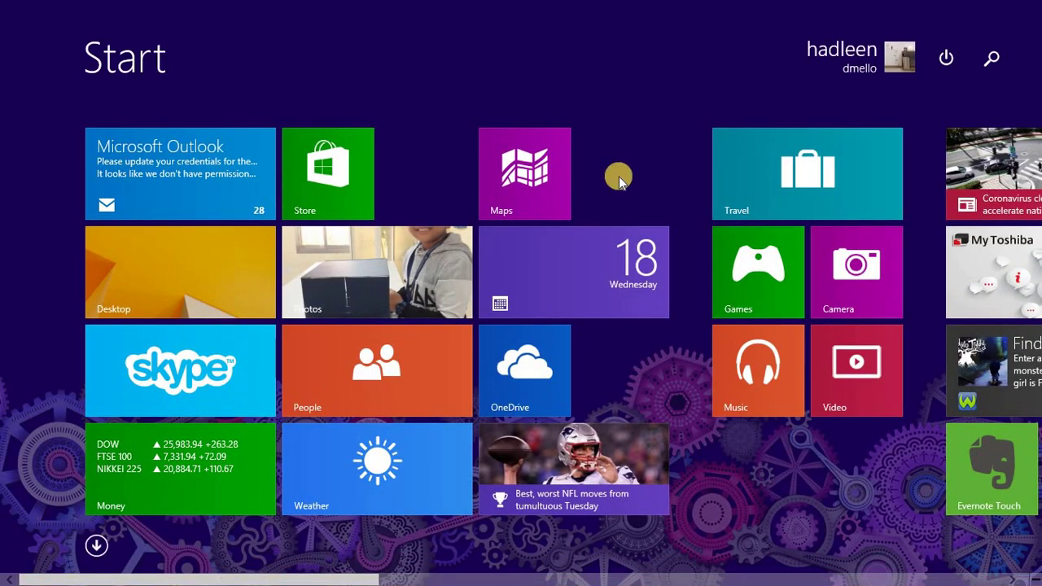
pyautogui.click(991, 59)
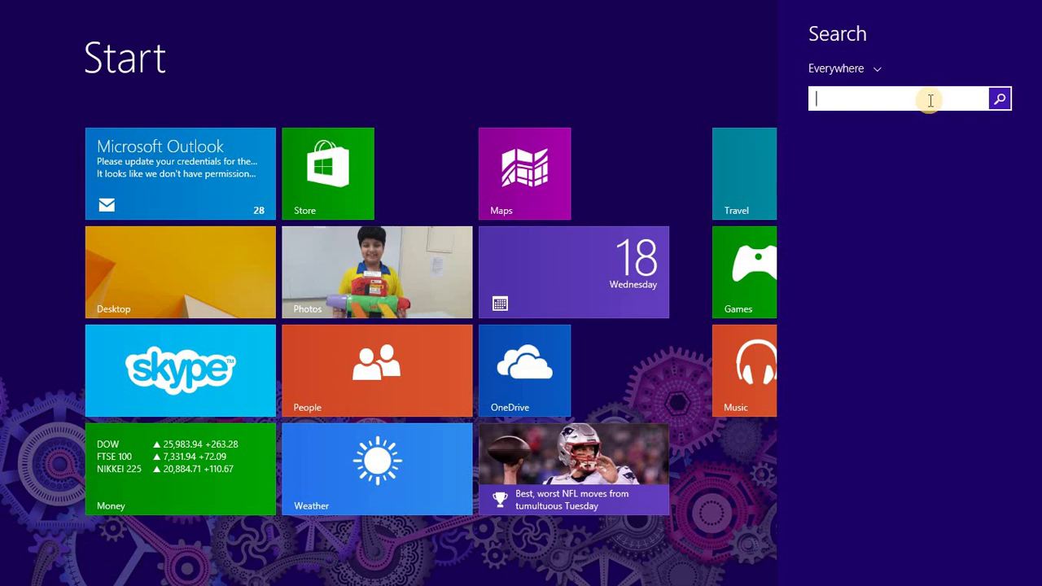
pyautogui.write('ex')
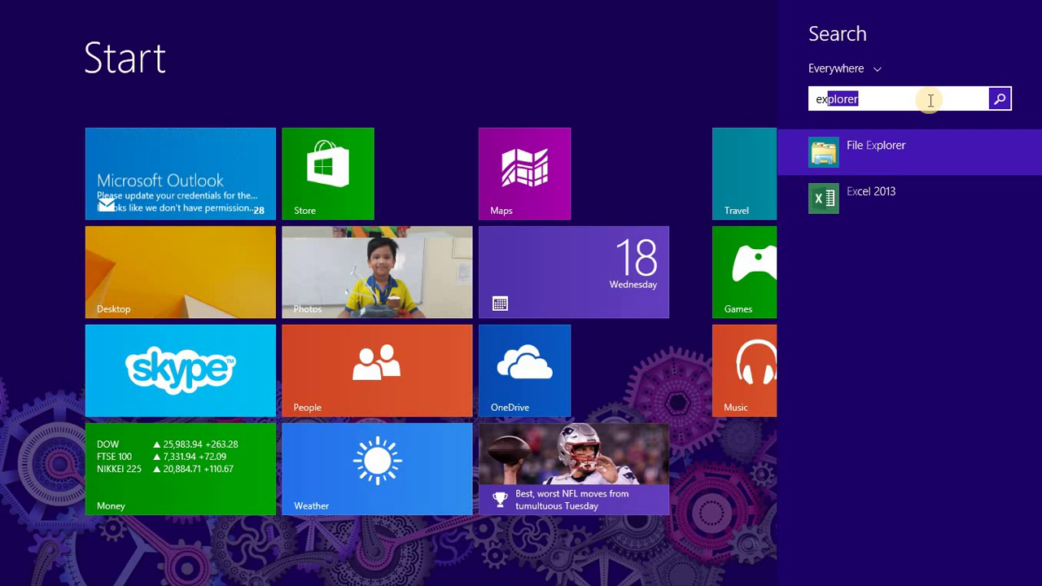
pyautogui.write('cel')
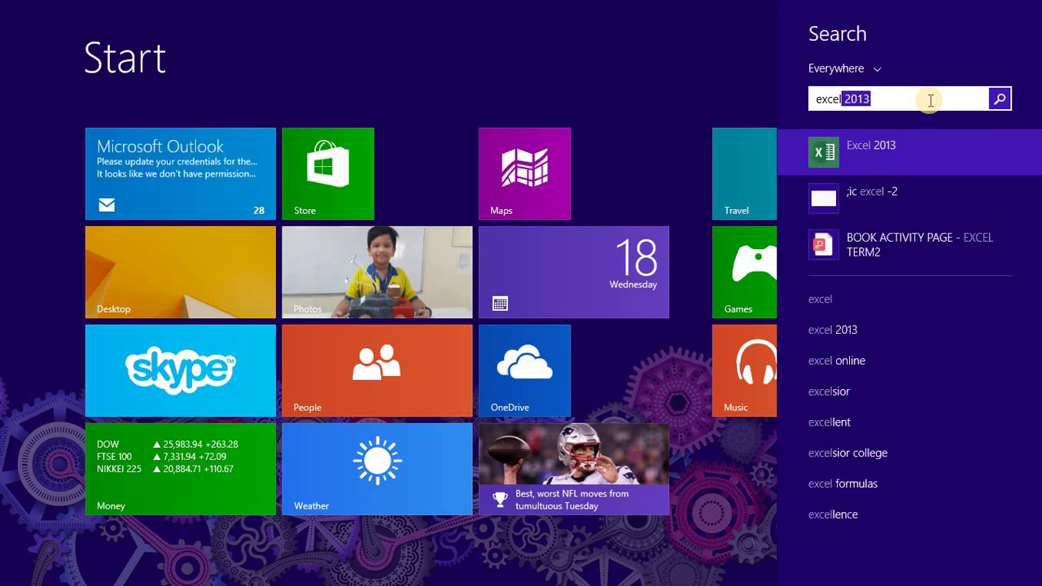
pyautogui.click(838, 153)
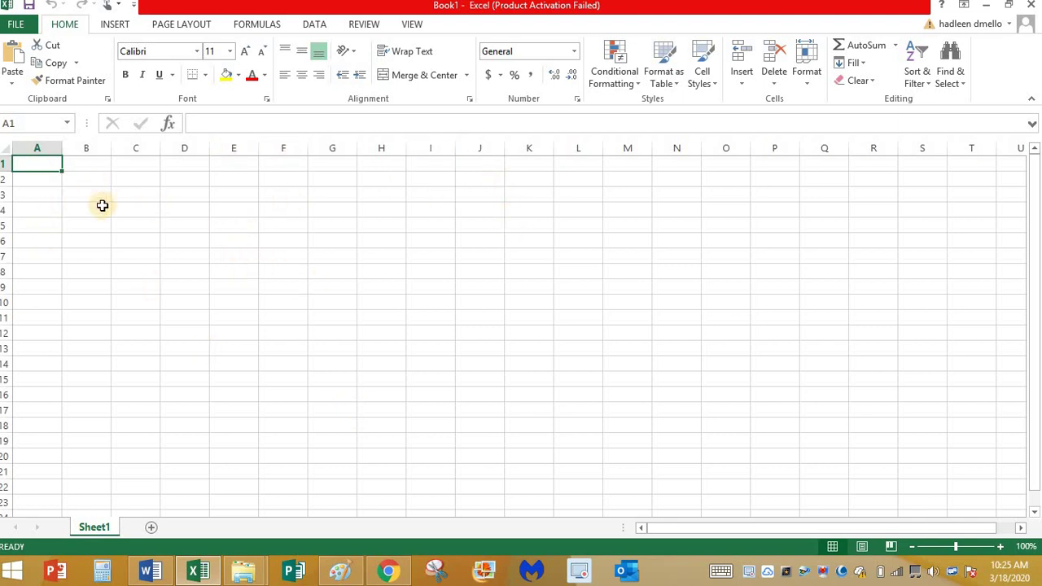
# Step: Select cells F5, I6, H10, F7 and G5, then the whole of row 3
pyautogui.click(301, 228)
pyautogui.click(436, 241)
pyautogui.click(381, 304)
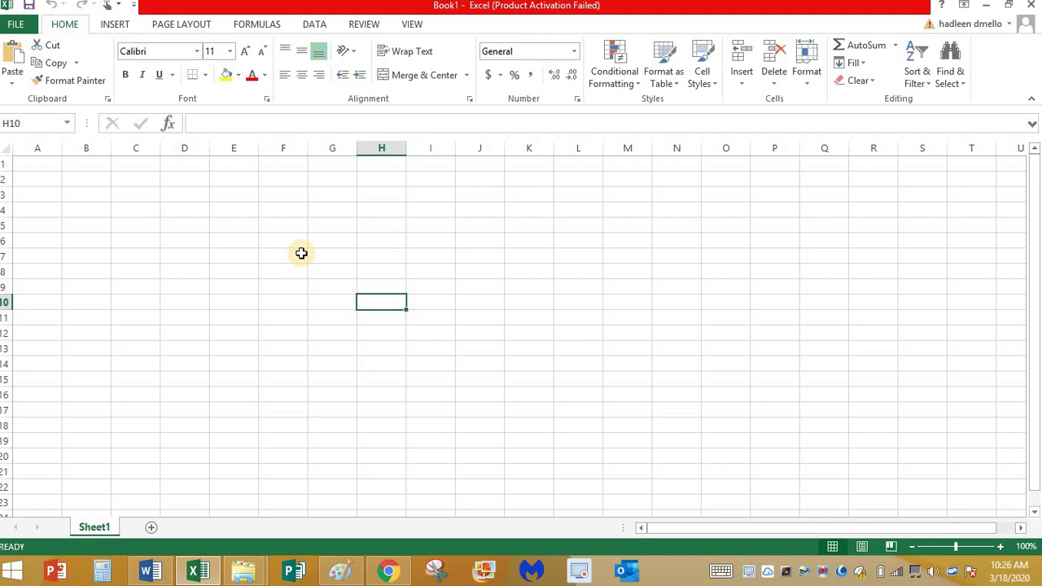
pyautogui.click(301, 252)
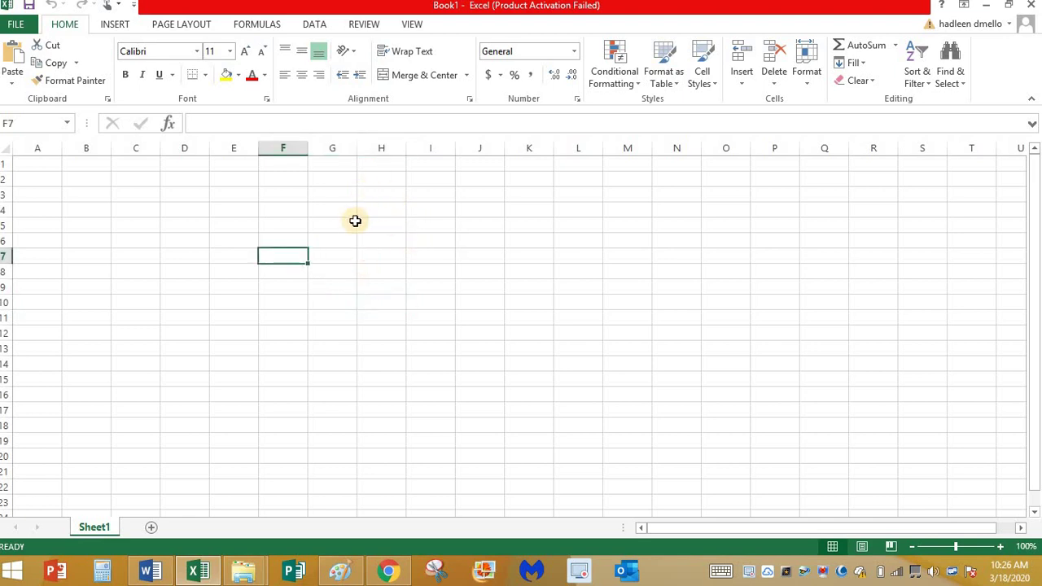
pyautogui.click(292, 227)
pyautogui.click(317, 226)
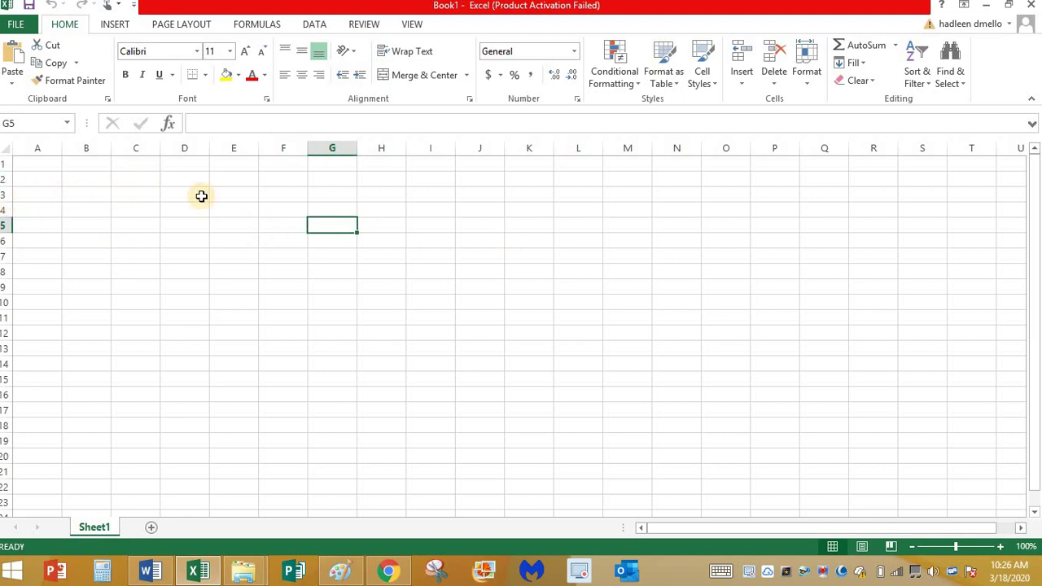
pyautogui.click(2, 194)
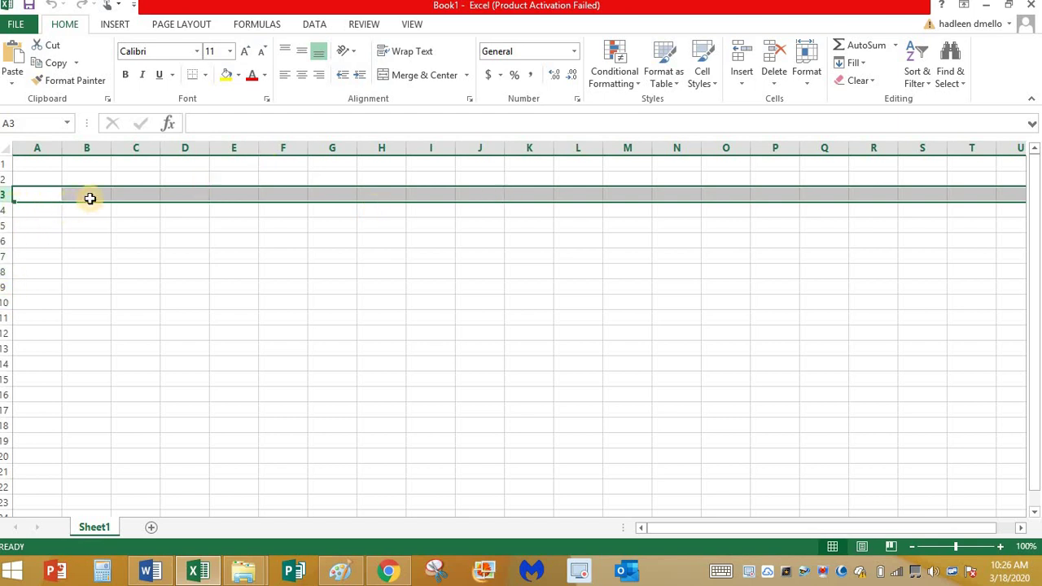
# Step: Type 'rows' into cell A3 and 'columns' into cell E1
pyautogui.click(54, 193)
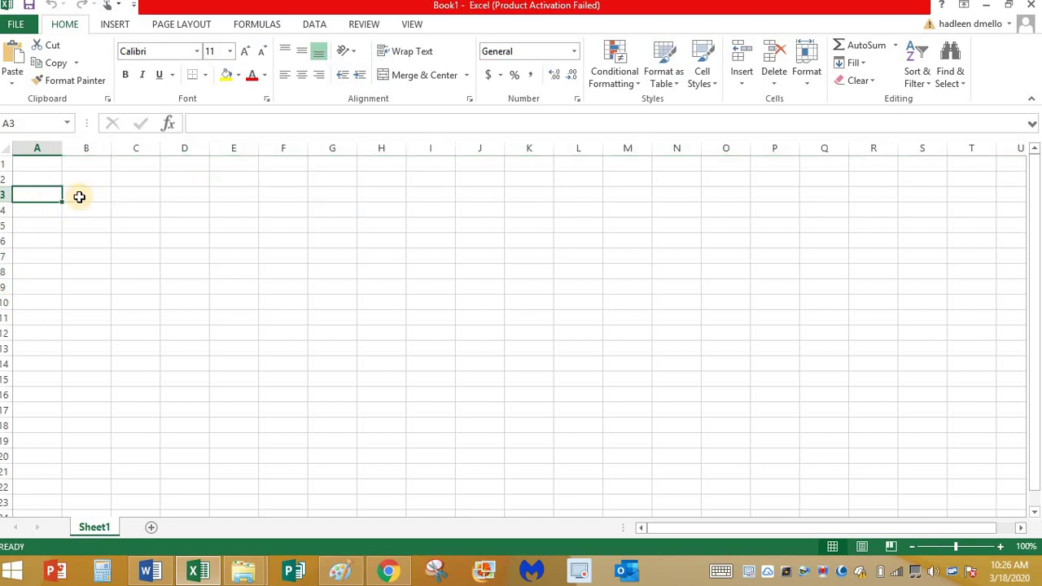
pyautogui.write('rows')
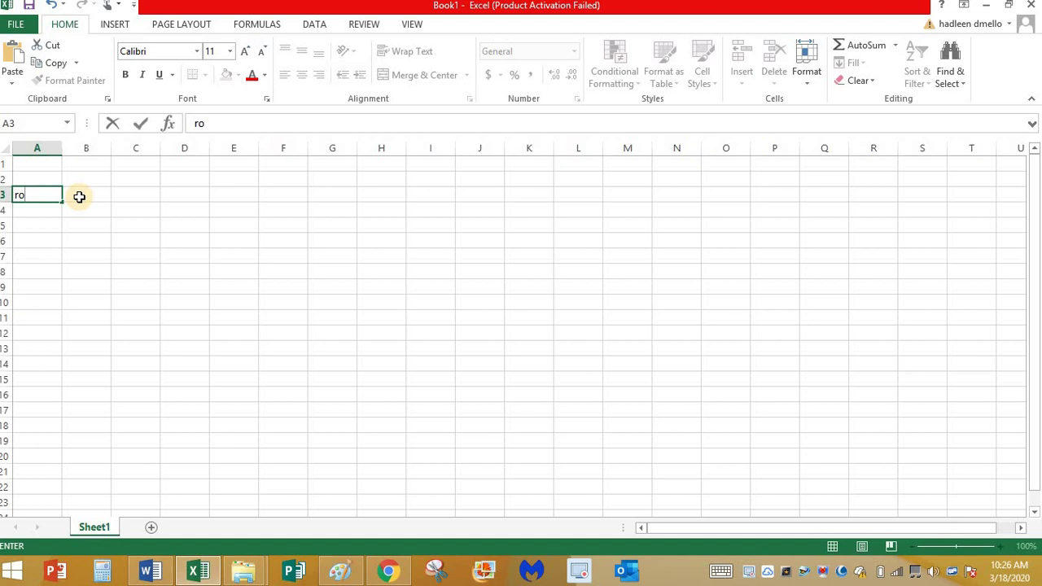
pyautogui.click(221, 144)
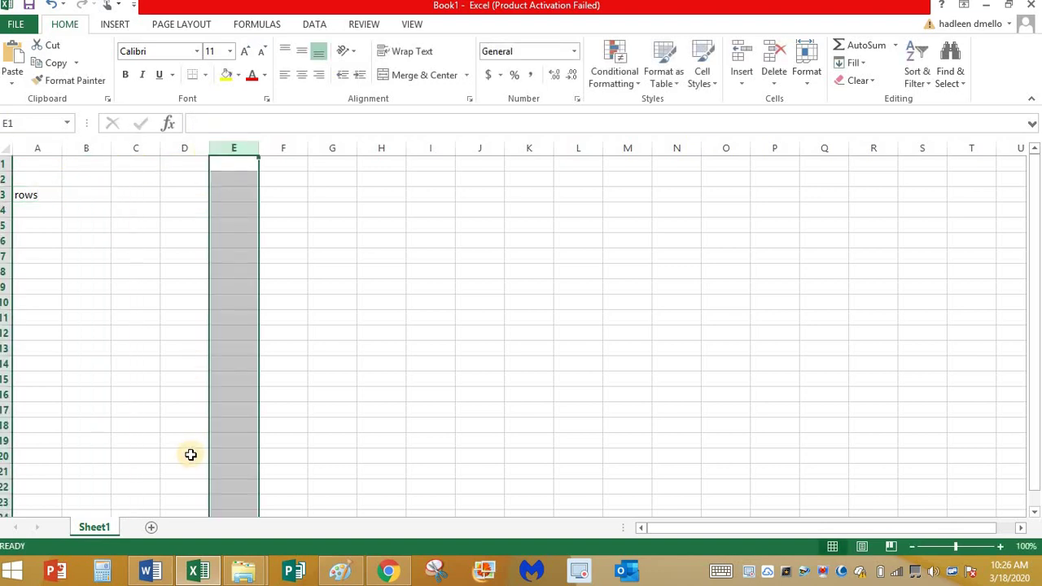
pyautogui.click(217, 163)
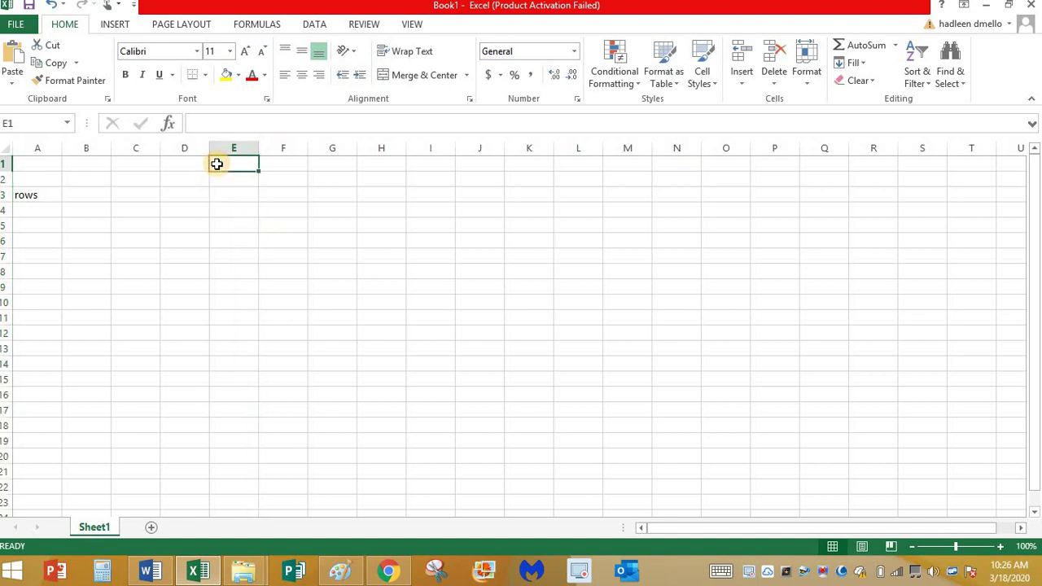
pyautogui.write('columns')
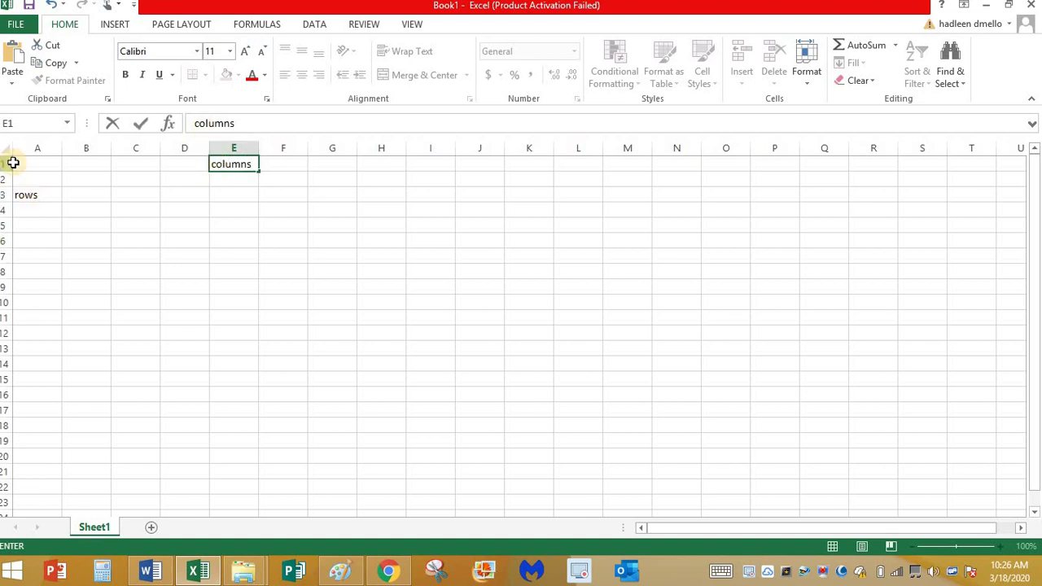
pyautogui.click(10, 167)
pyautogui.click(6, 179)
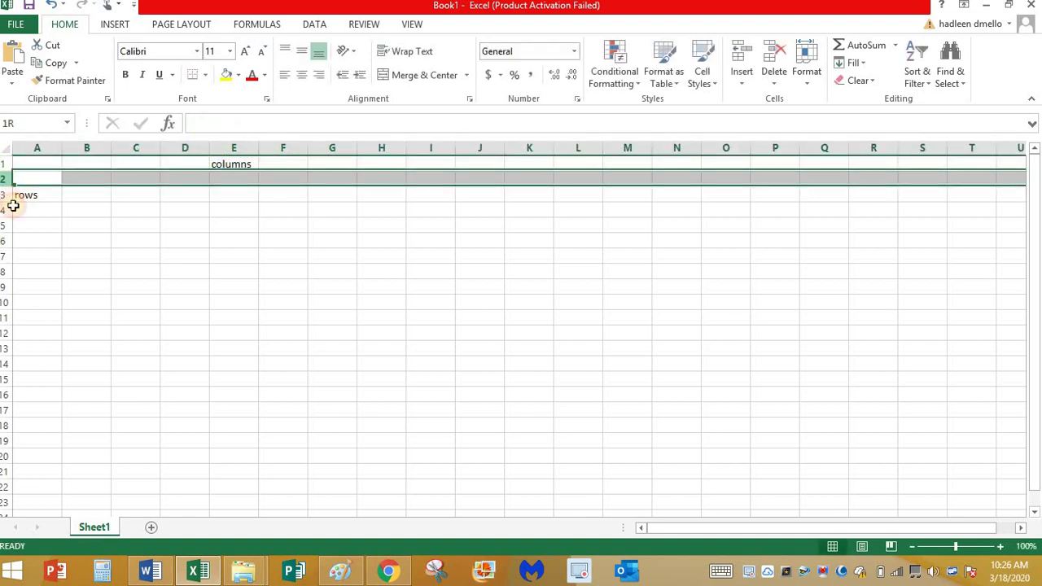
pyautogui.click(4, 196)
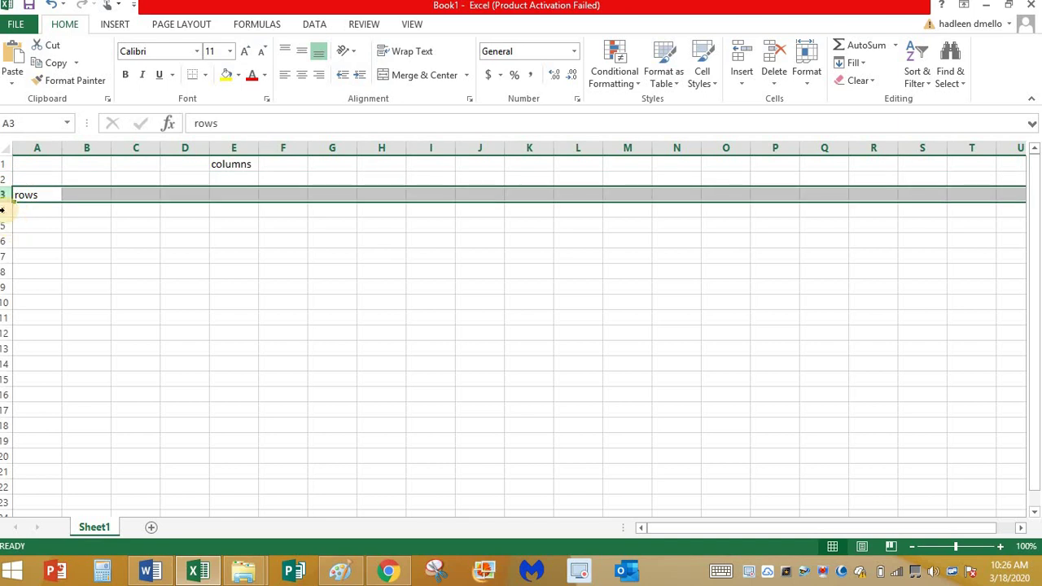
pyautogui.click(183, 148)
pyautogui.click(281, 148)
pyautogui.click(336, 148)
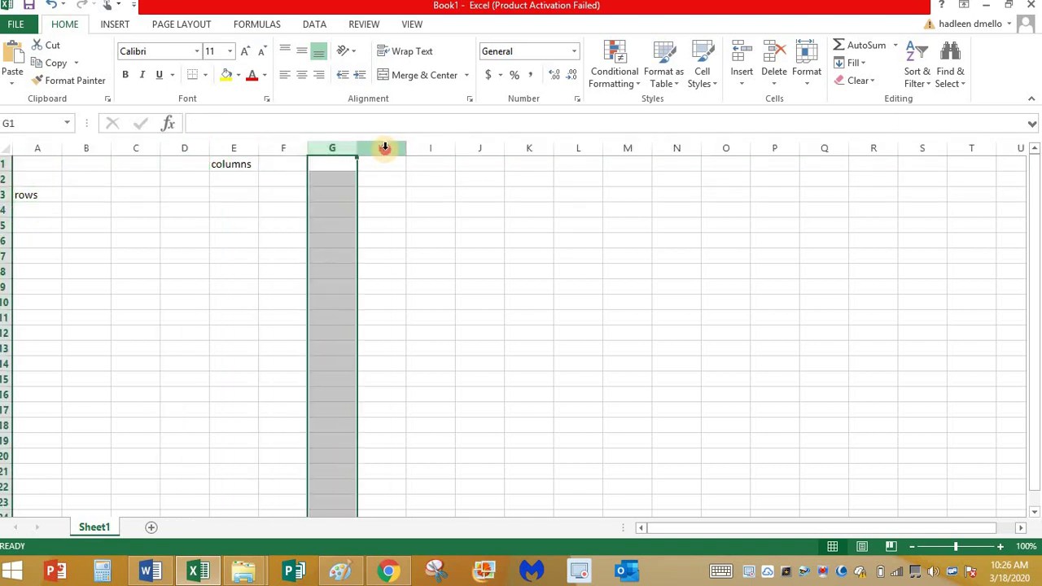
pyautogui.click(376, 148)
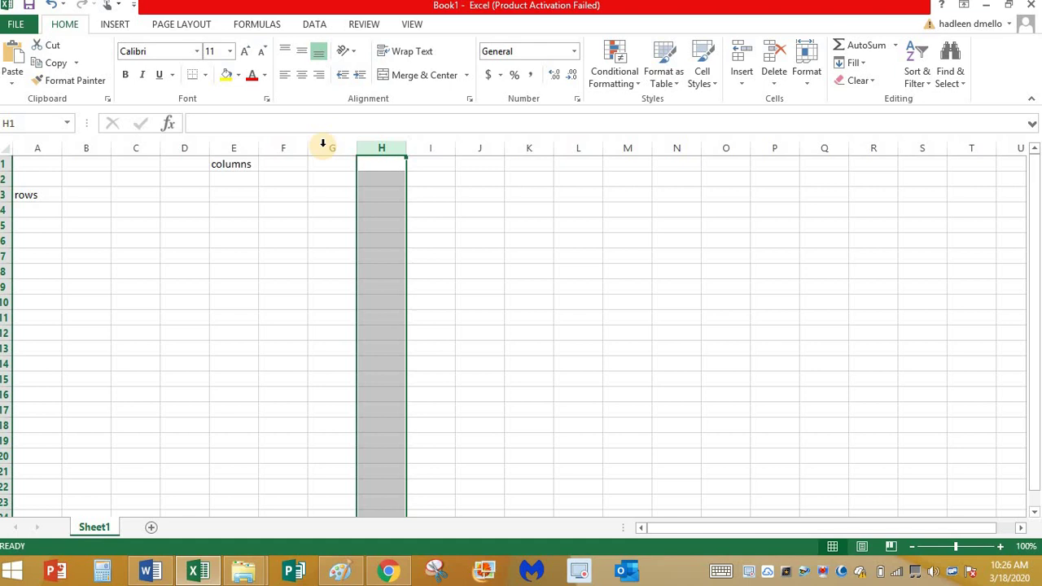
pyautogui.click(46, 142)
pyautogui.moveTo(86, 143); pyautogui.dragTo(136, 142)
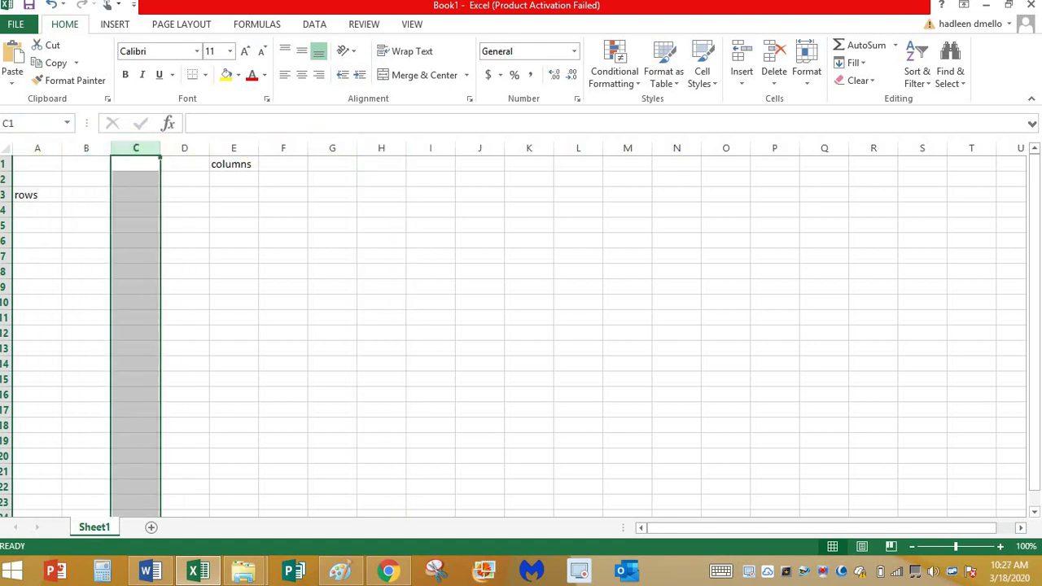
pyautogui.click(3, 163)
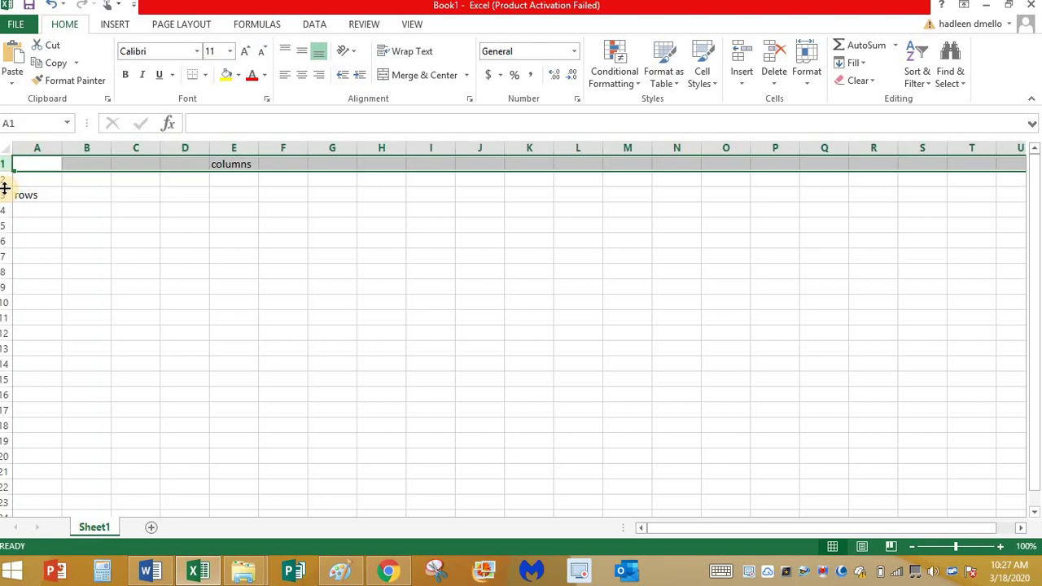
pyautogui.click(5, 179)
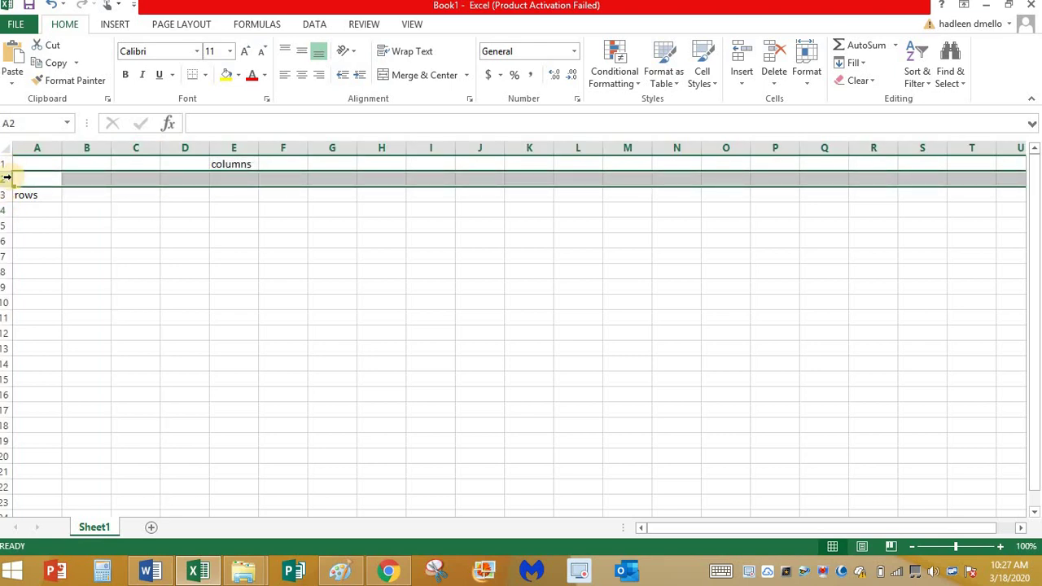
pyautogui.click(4, 319)
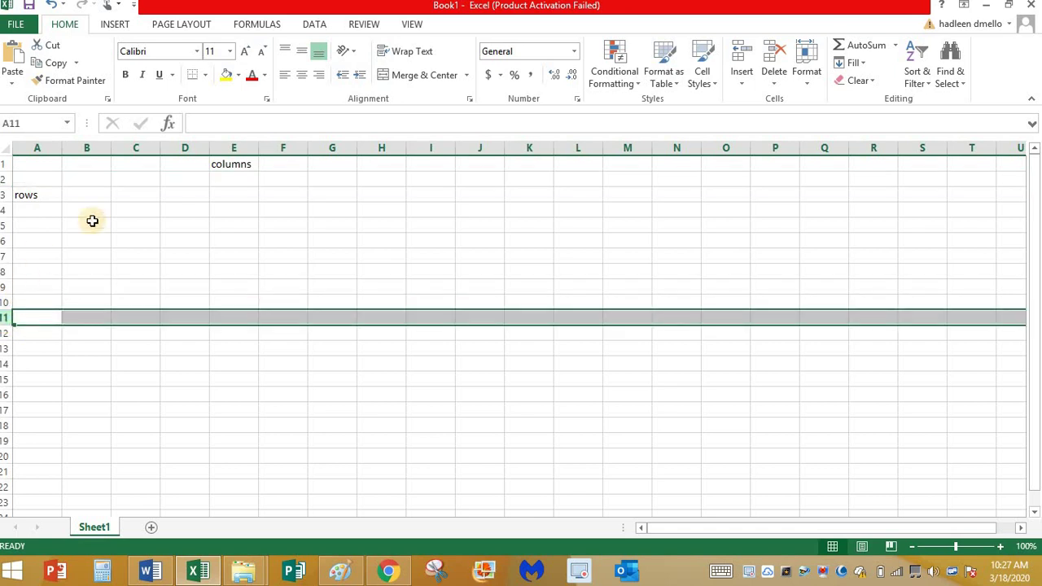
pyautogui.click(324, 147)
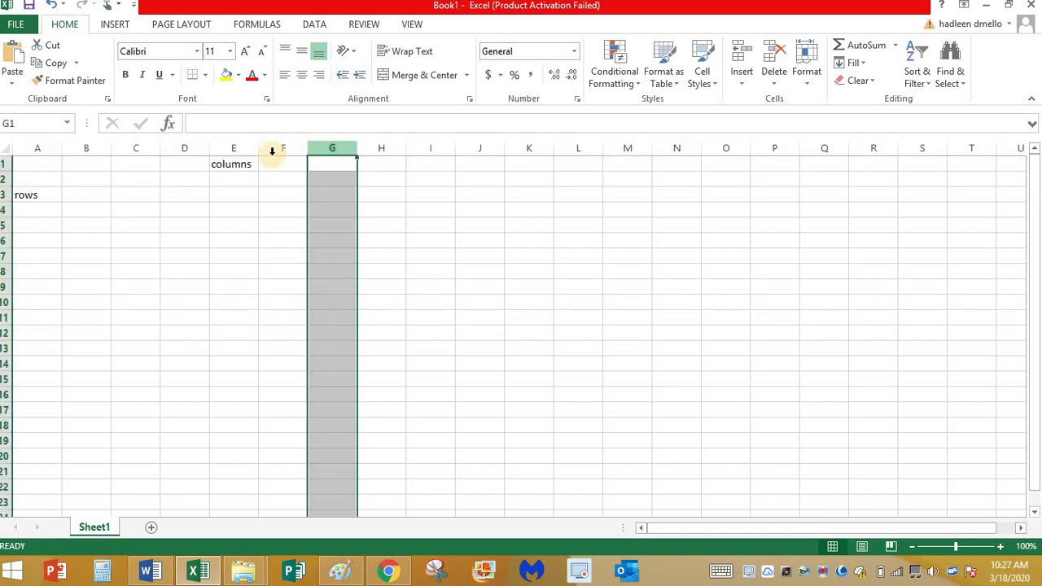
pyautogui.click(490, 148)
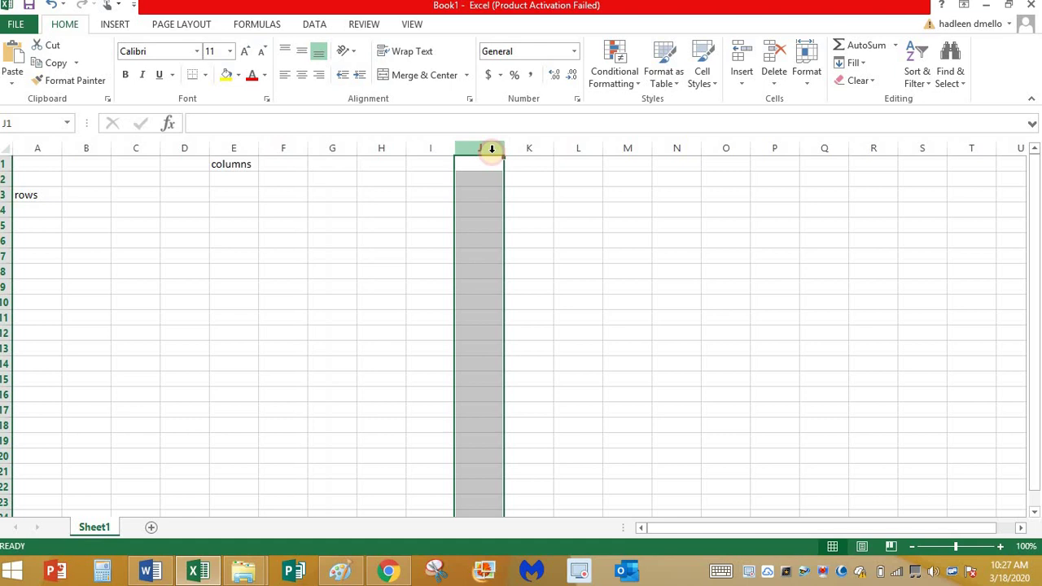
pyautogui.click(190, 149)
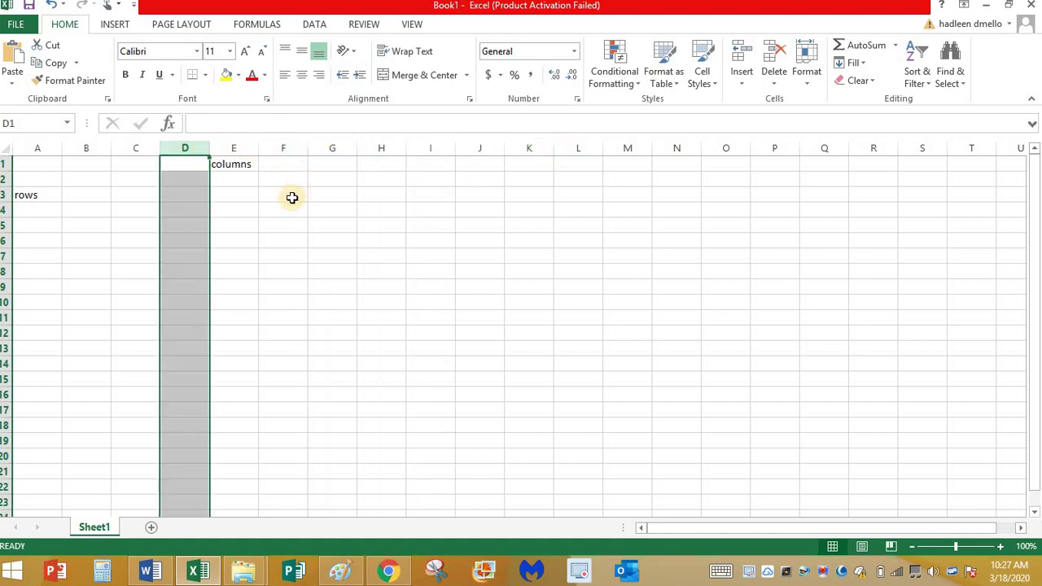
pyautogui.click(6, 211)
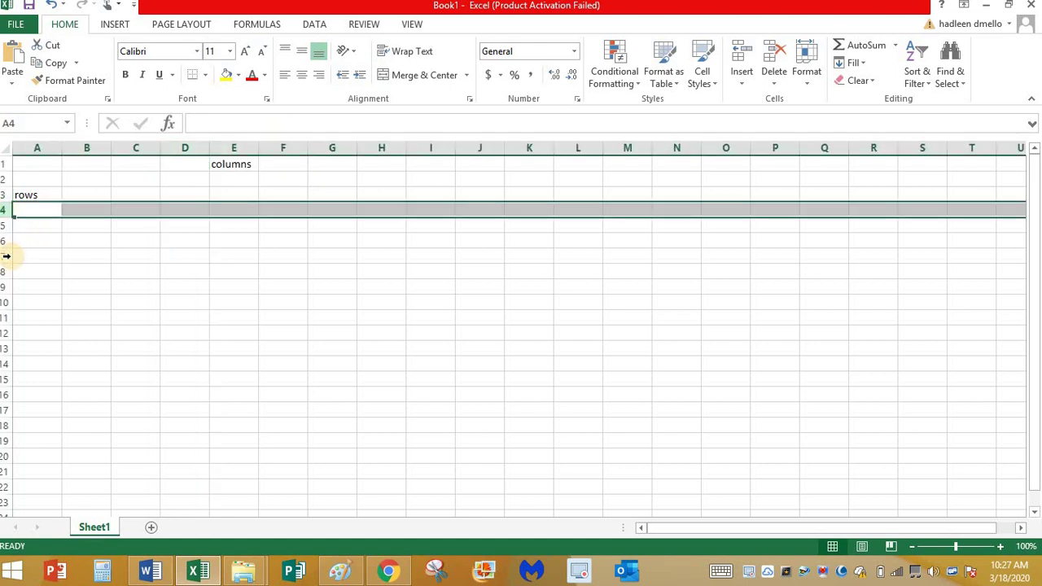
pyautogui.click(5, 256)
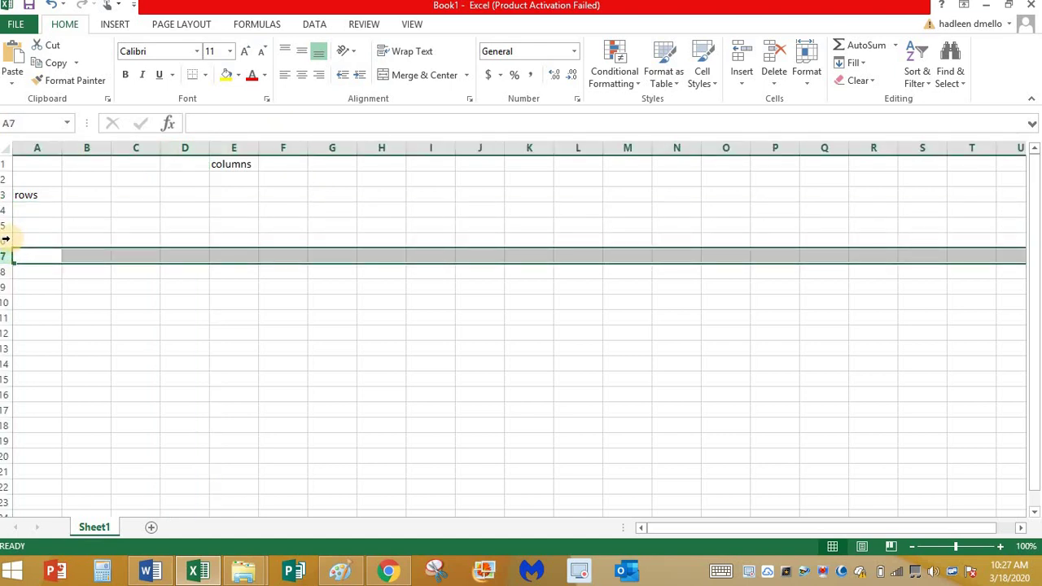
pyautogui.click(262, 257)
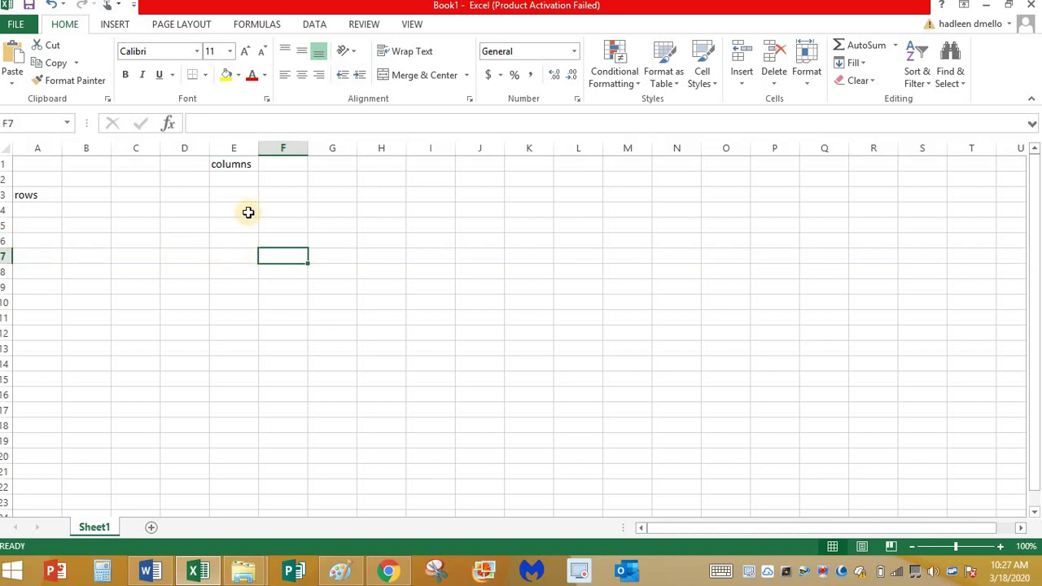
# Step: Select cells D7, H7, E7, C7, the range F6:F7, F4 and G5
pyautogui.click(193, 253)
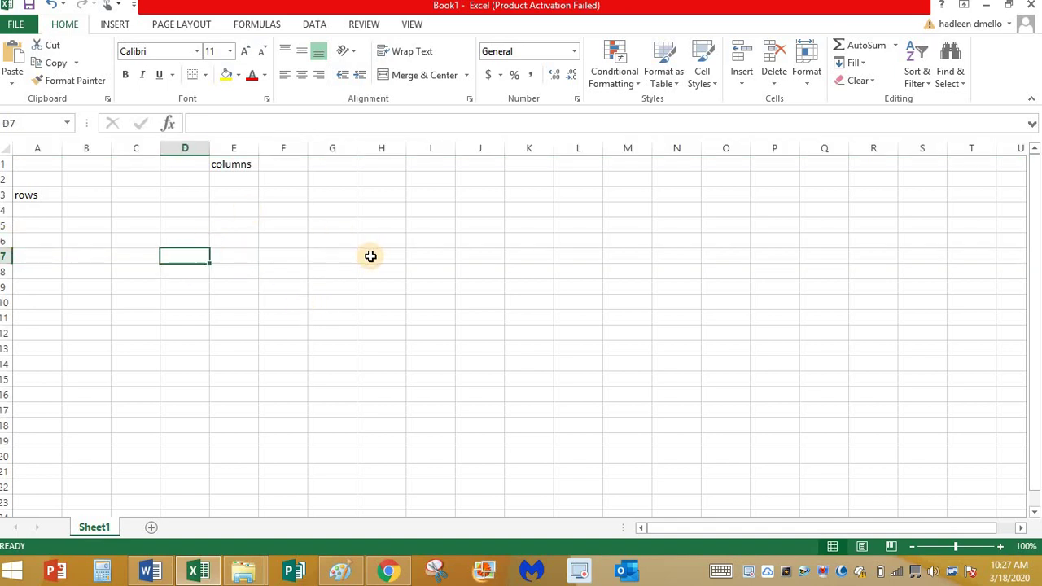
pyautogui.click(369, 256)
pyautogui.click(242, 249)
pyautogui.click(167, 257)
pyautogui.click(151, 257)
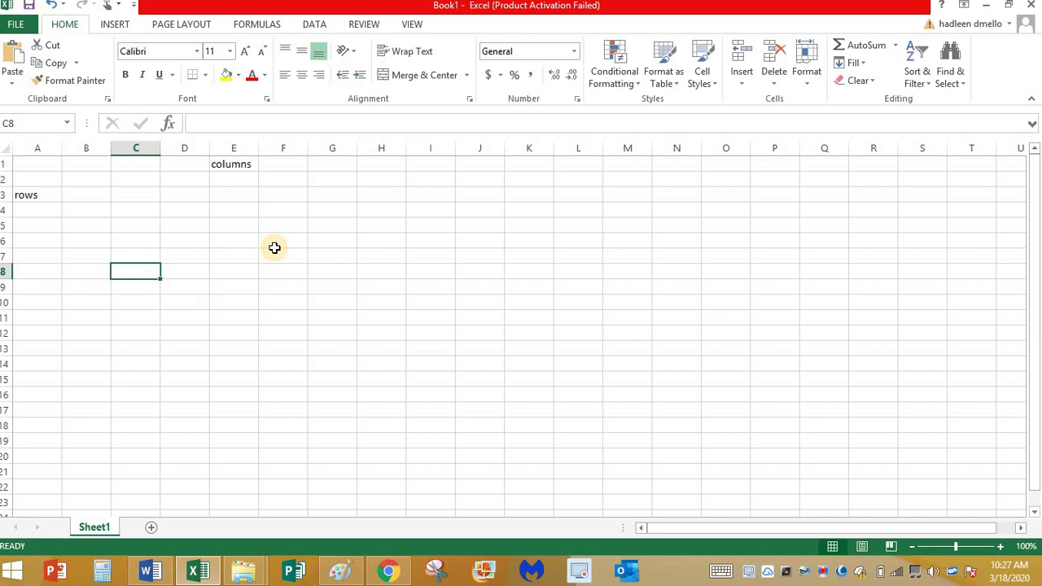
pyautogui.moveTo(276, 241); pyautogui.dragTo(279, 257)
pyautogui.click(300, 208)
pyautogui.click(335, 230)
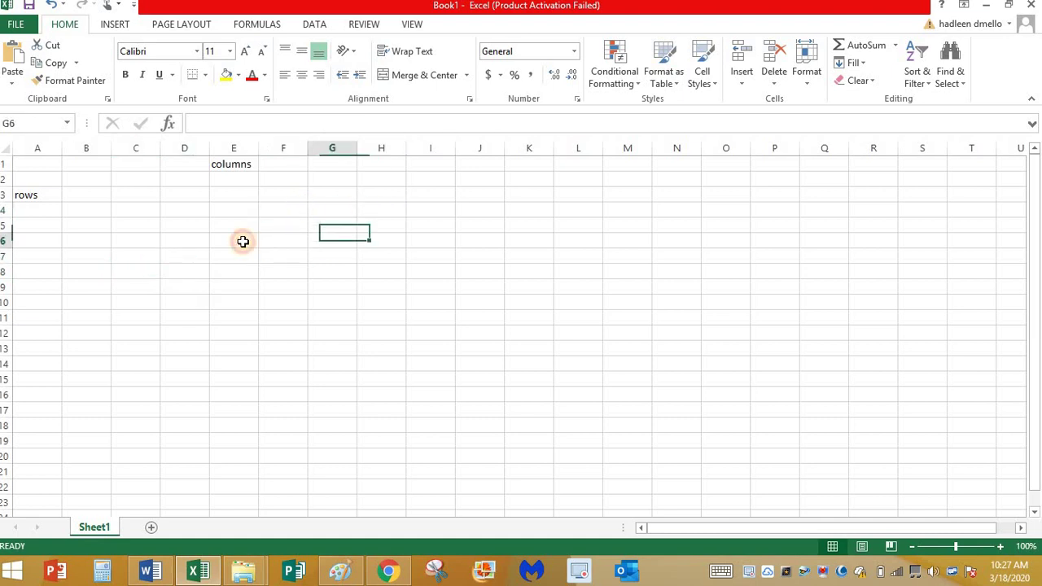
# Step: Enter 'cells' in E6, then select row 3, column G and column E
pyautogui.click(242, 239)
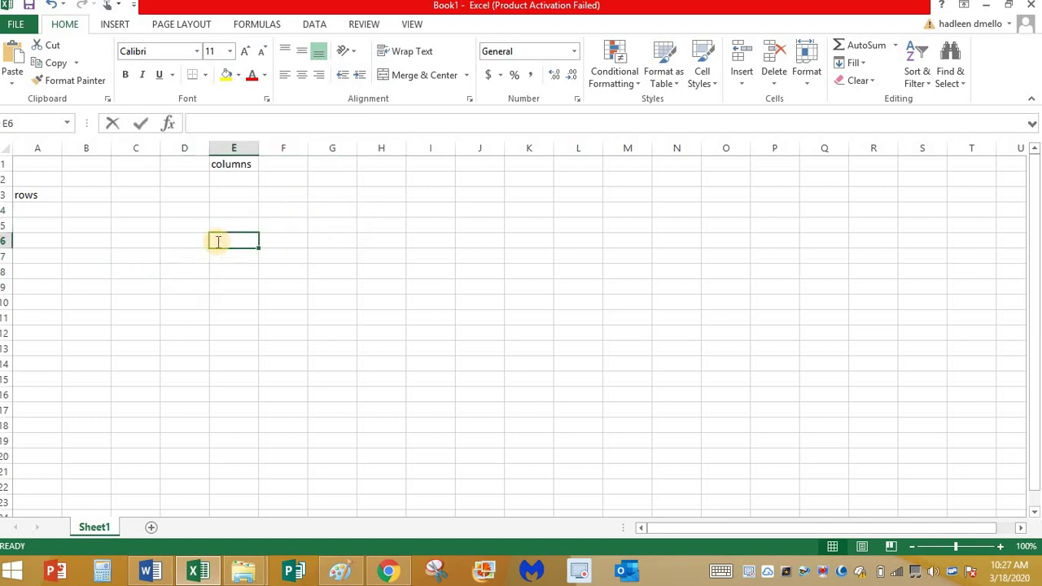
pyautogui.write('cells')
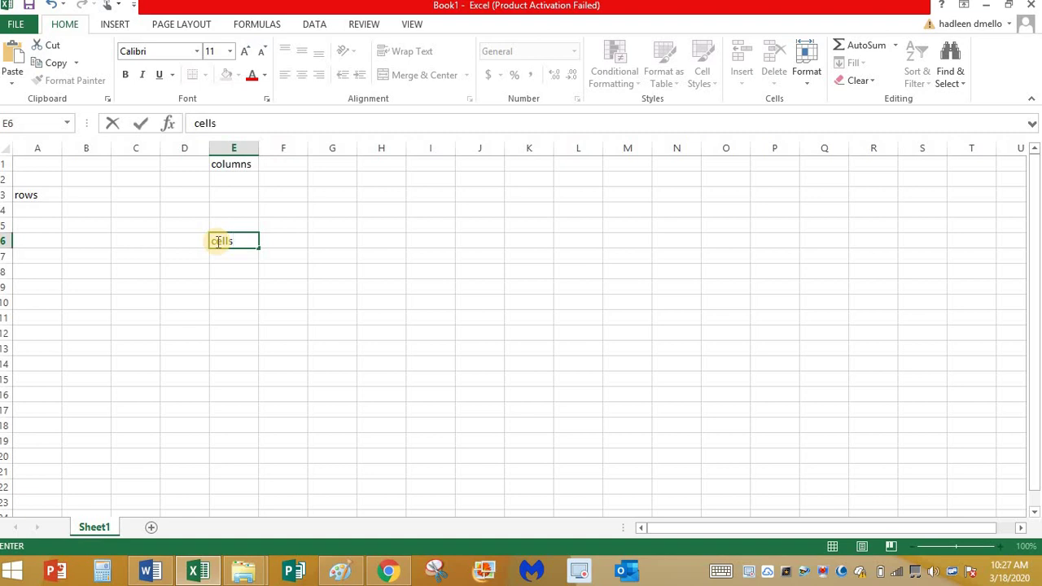
pyautogui.click(43, 194)
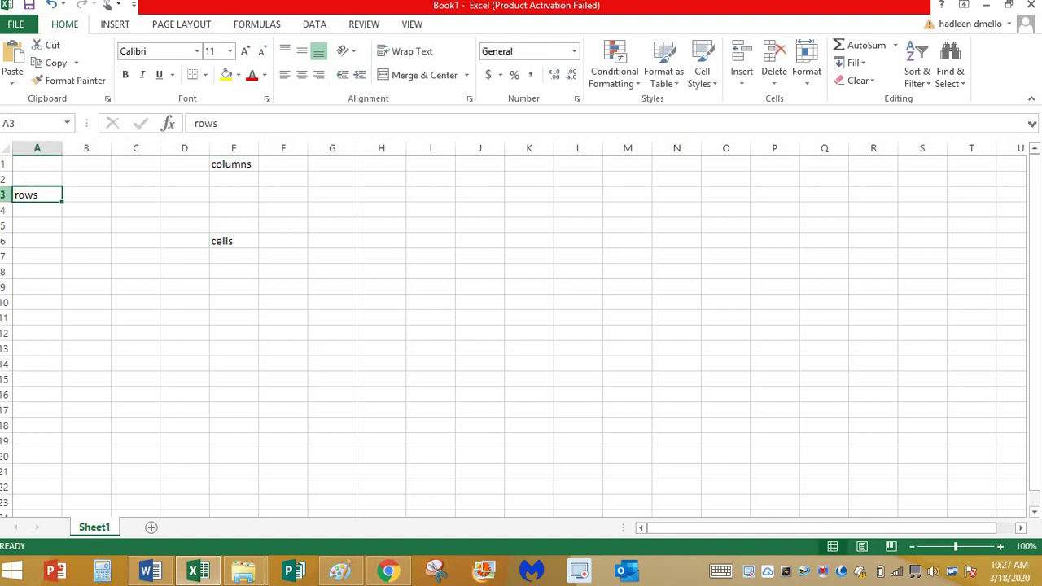
pyautogui.click(7, 195)
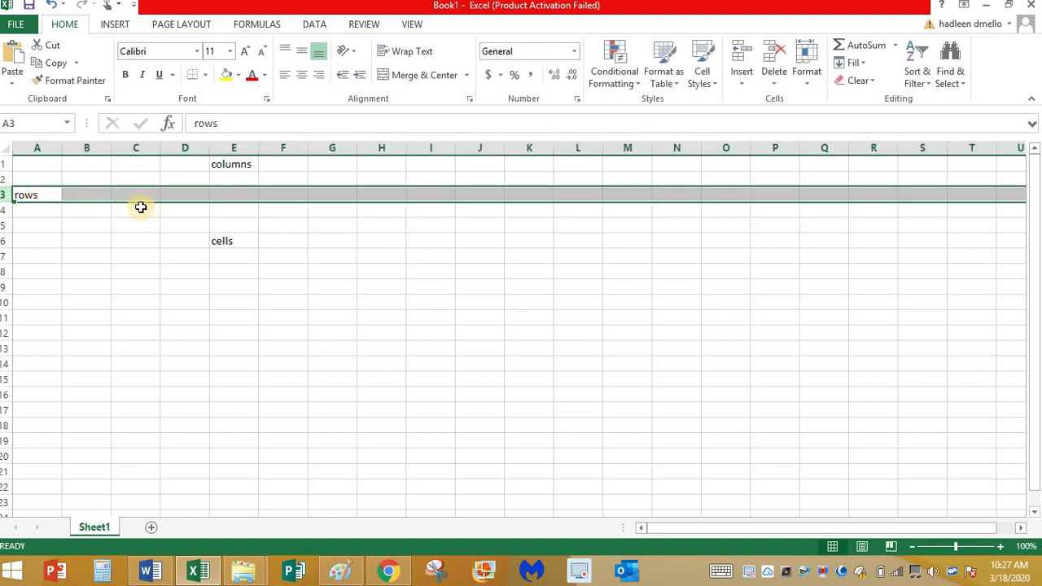
pyautogui.click(344, 147)
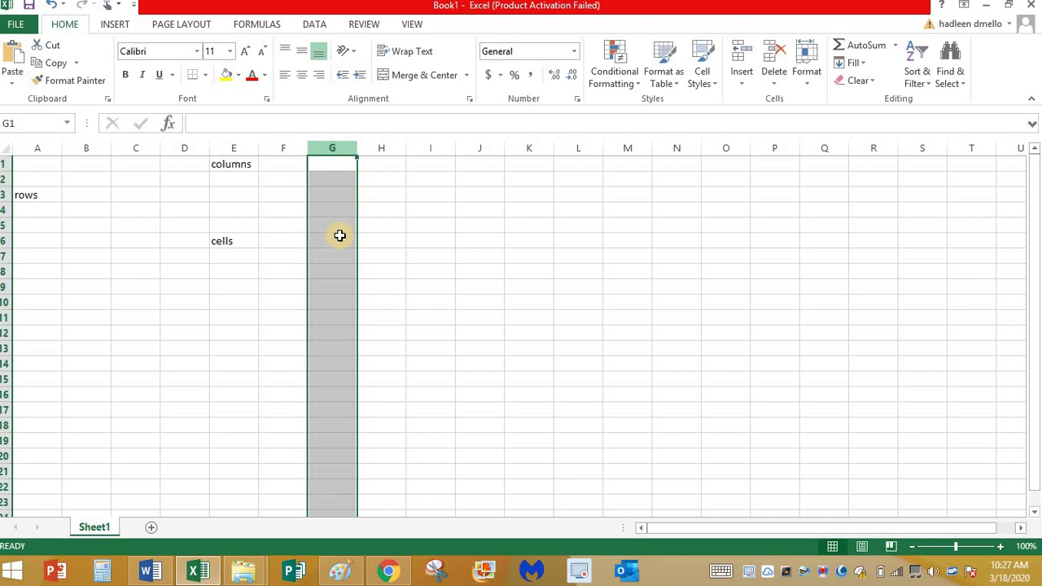
pyautogui.click(230, 148)
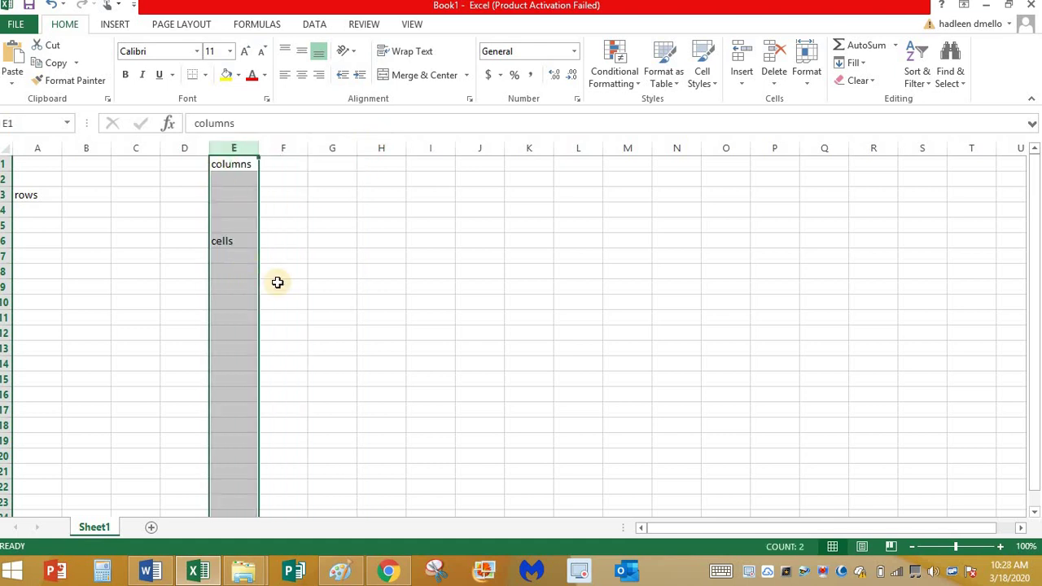
# Step: Revisit cells F8, G5, F10, C10 and the labels in E6, A3 and E1
pyautogui.click(285, 271)
pyautogui.click(235, 241)
pyautogui.click(351, 224)
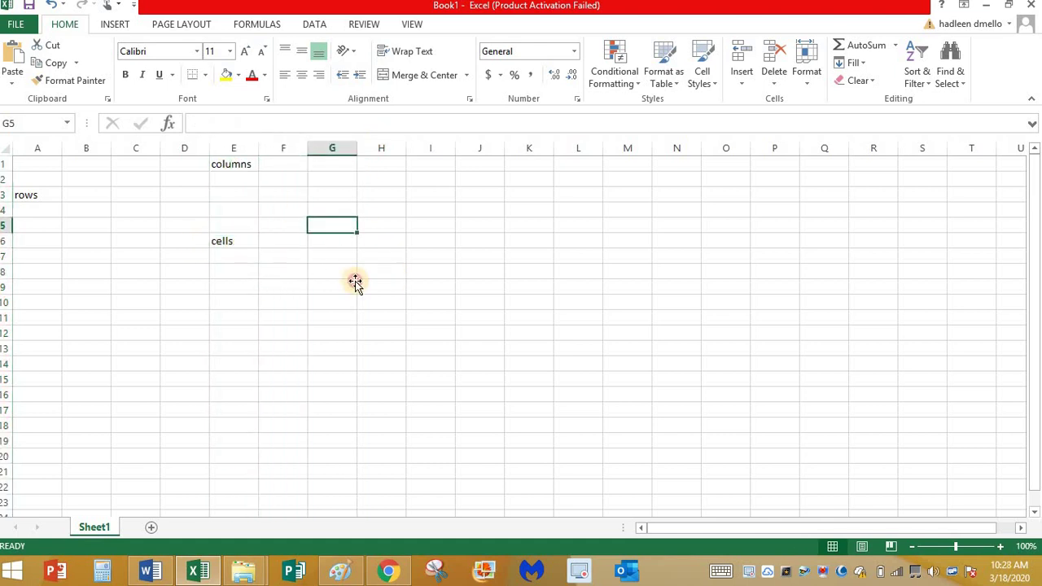
pyautogui.click(285, 301)
pyautogui.click(127, 300)
pyautogui.click(219, 241)
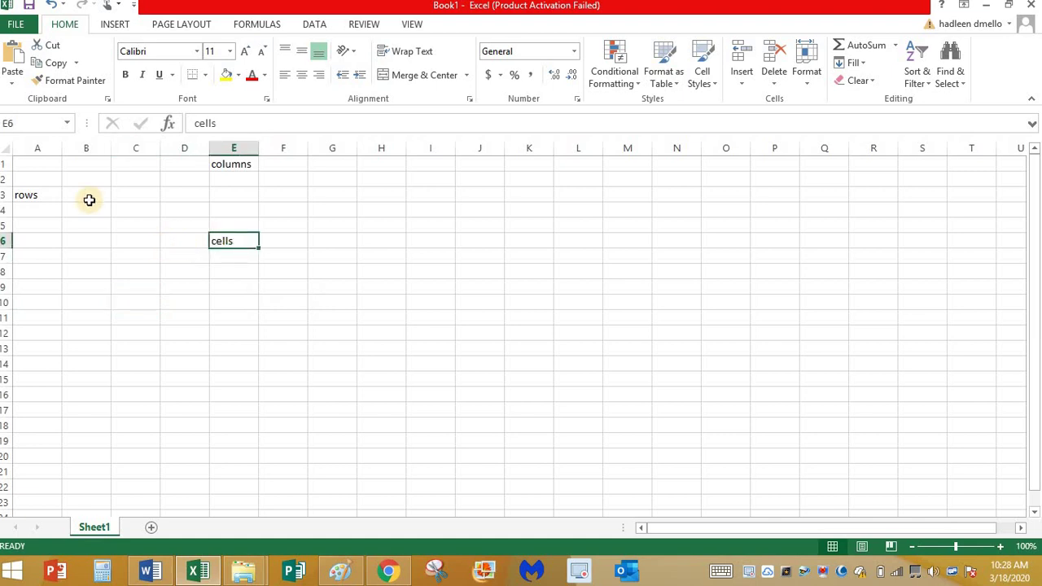
pyautogui.click(43, 196)
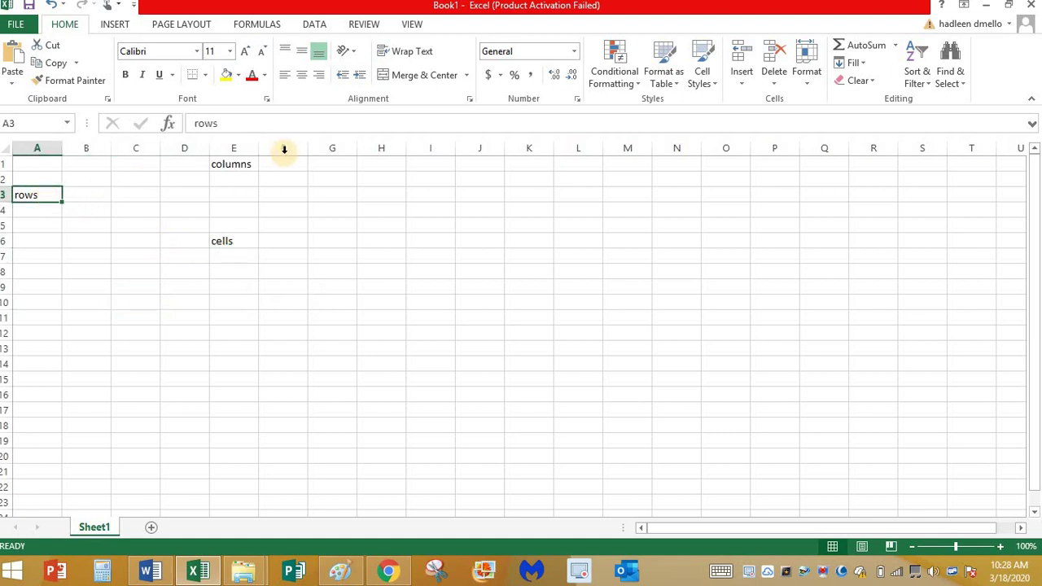
pyautogui.click(237, 165)
pyautogui.press('Return')
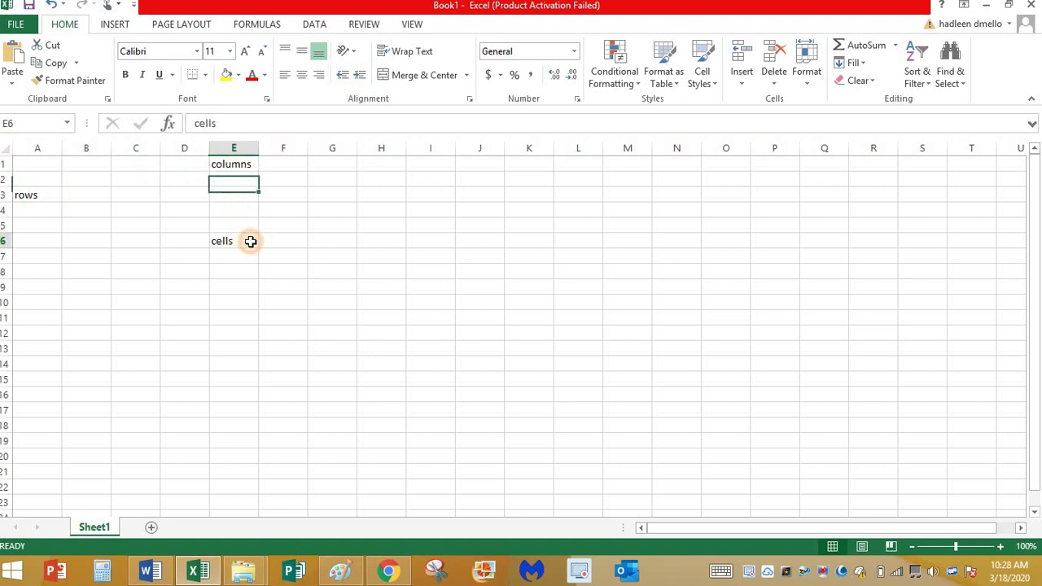
pyautogui.click(251, 241)
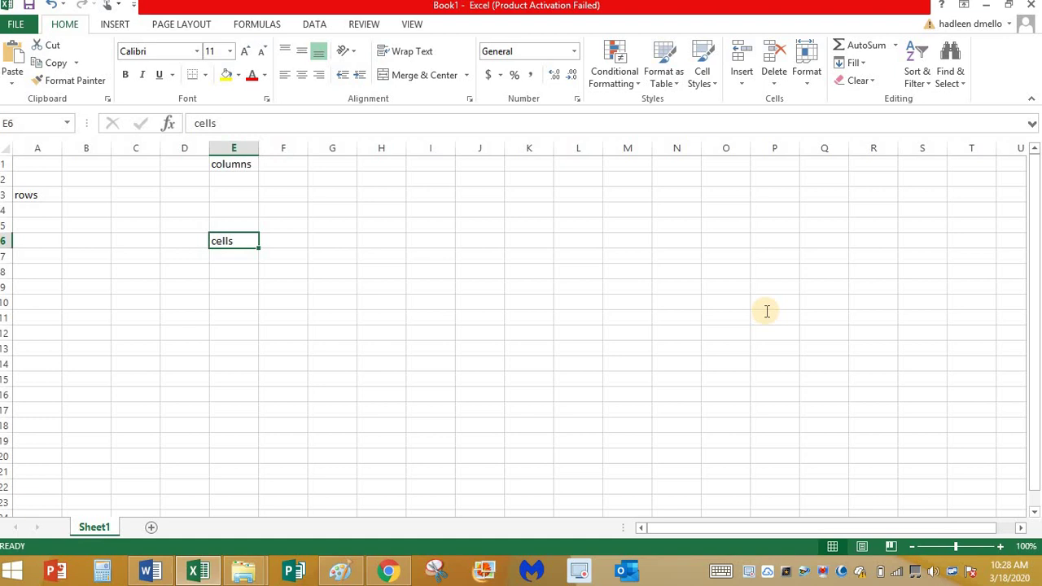
pyautogui.hotkey('alt', 'Tab')
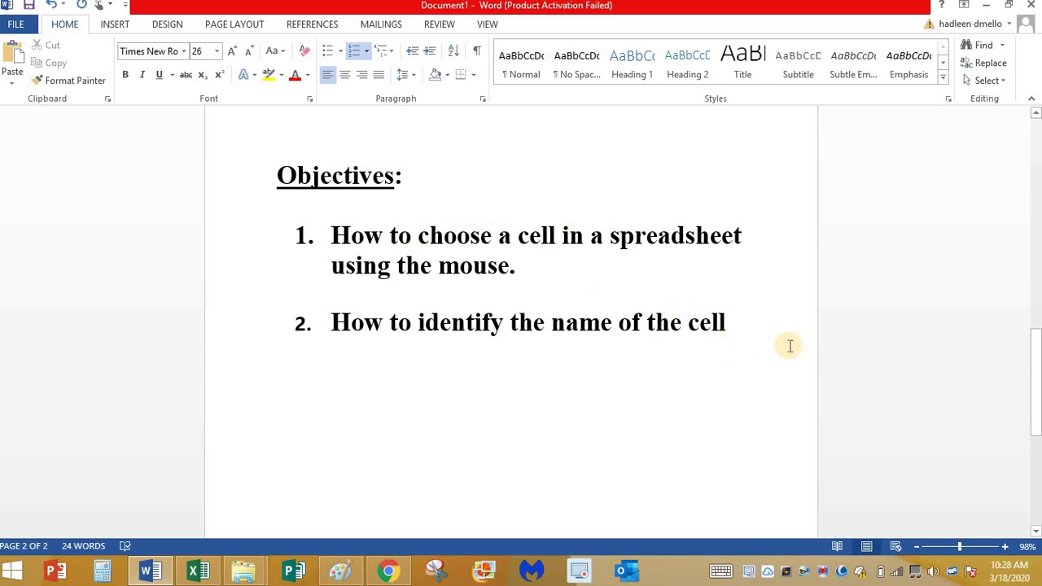
pyautogui.click(987, 6)
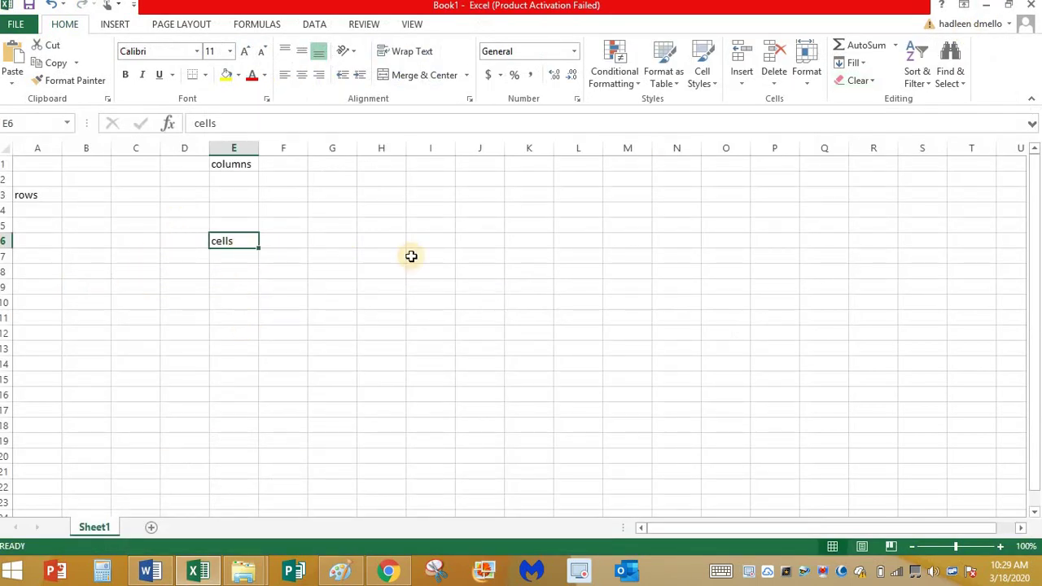
# Step: Delete the labels in E1, E6 and A3
pyautogui.click(233, 163)
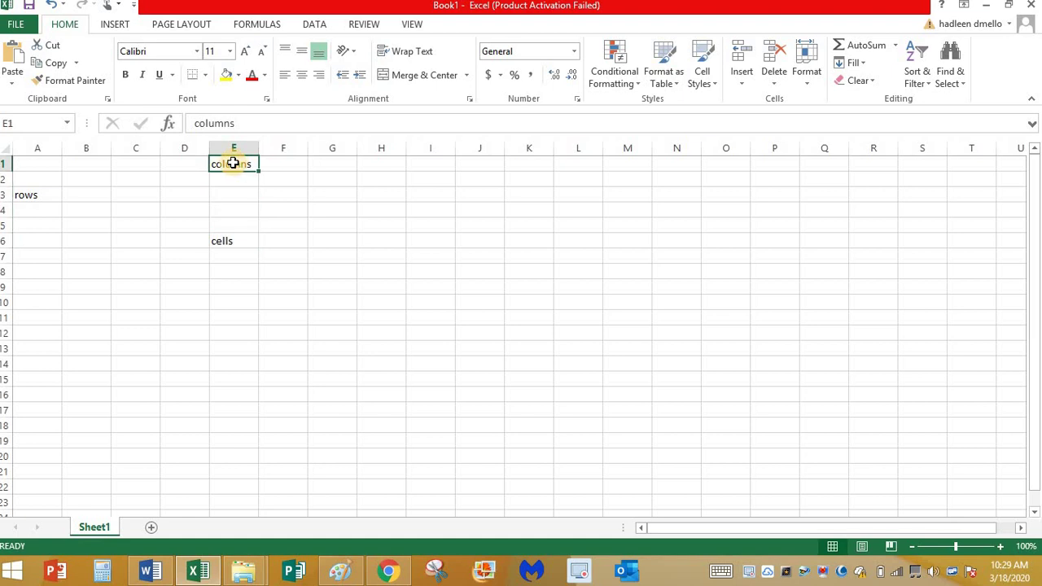
pyautogui.press('Delete')
pyautogui.click(232, 241)
pyautogui.press('Delete')
pyautogui.click(39, 194)
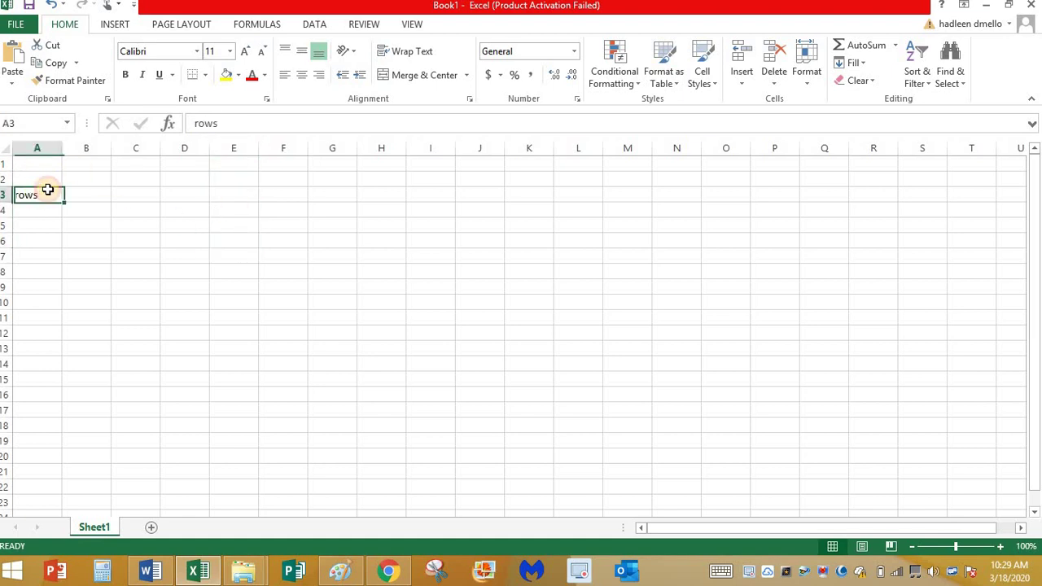
pyautogui.press('Delete')
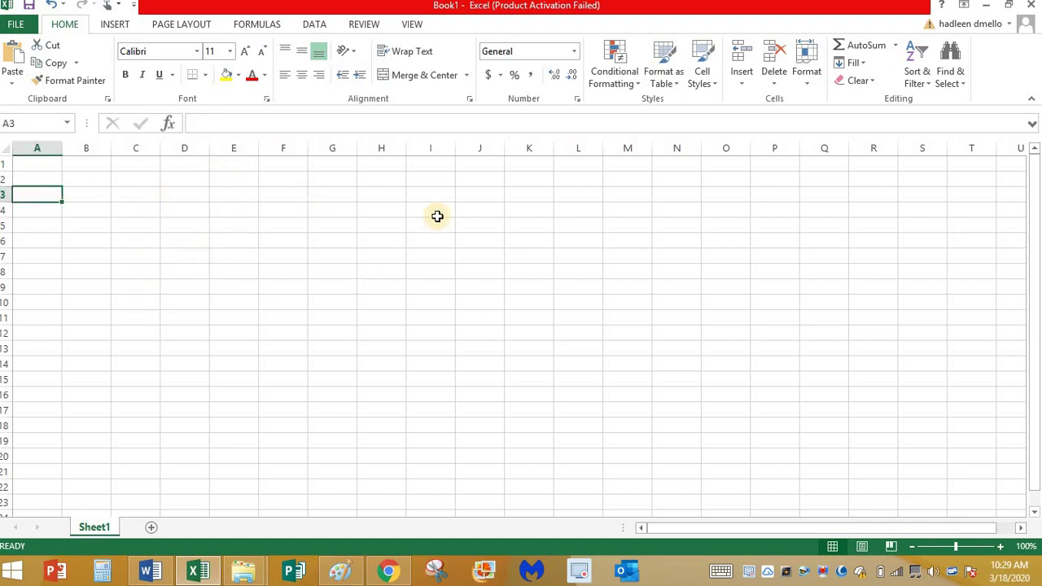
# Step: Type a sample person's name into cell C4, then select F4 and return to C4
pyautogui.press('Down')
pyautogui.press('Right')
pyautogui.press('Right')
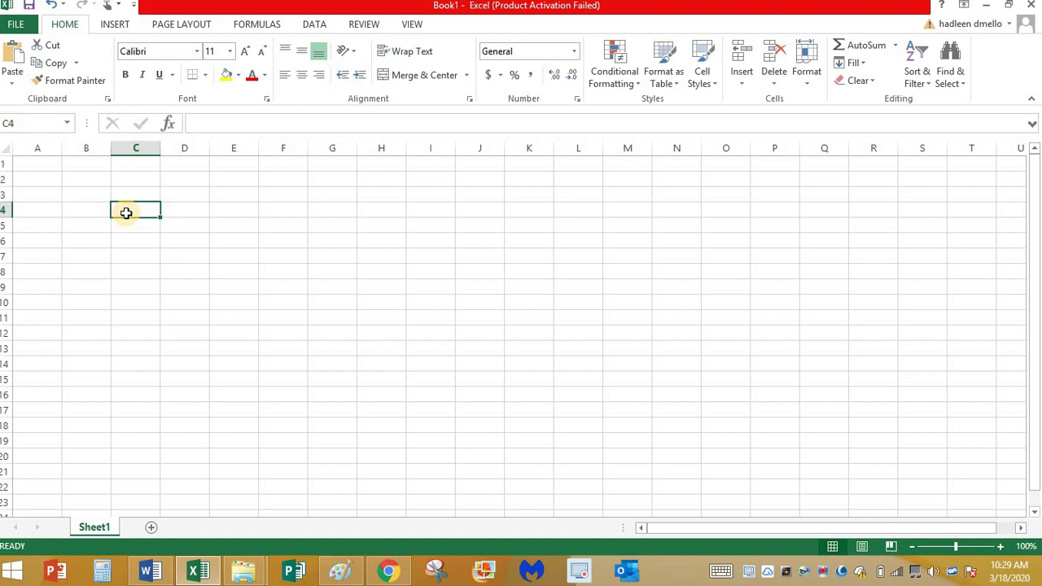
pyautogui.write('M')
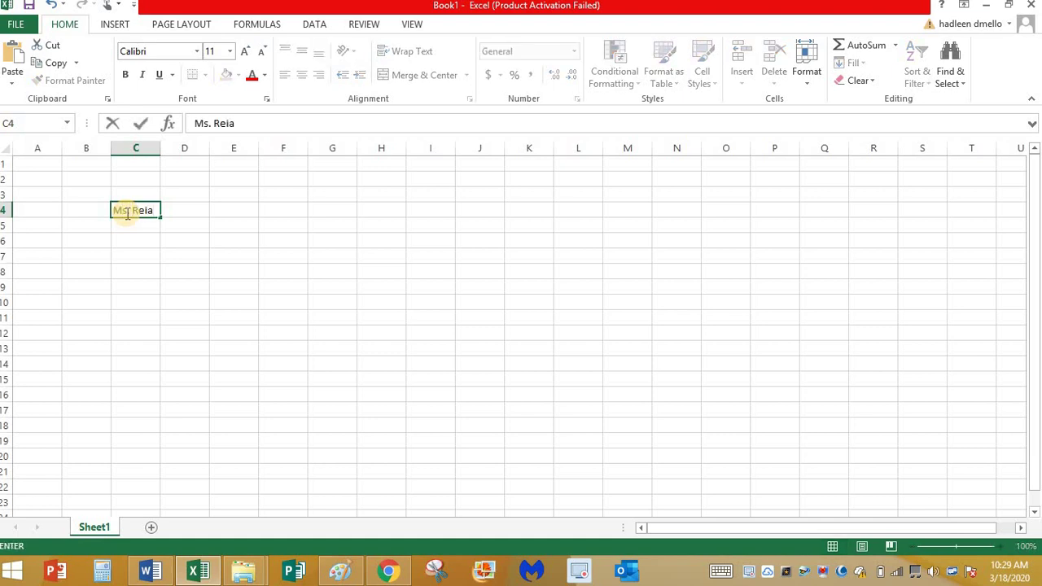
pyautogui.write('s. Reia')
pyautogui.click(137, 237)
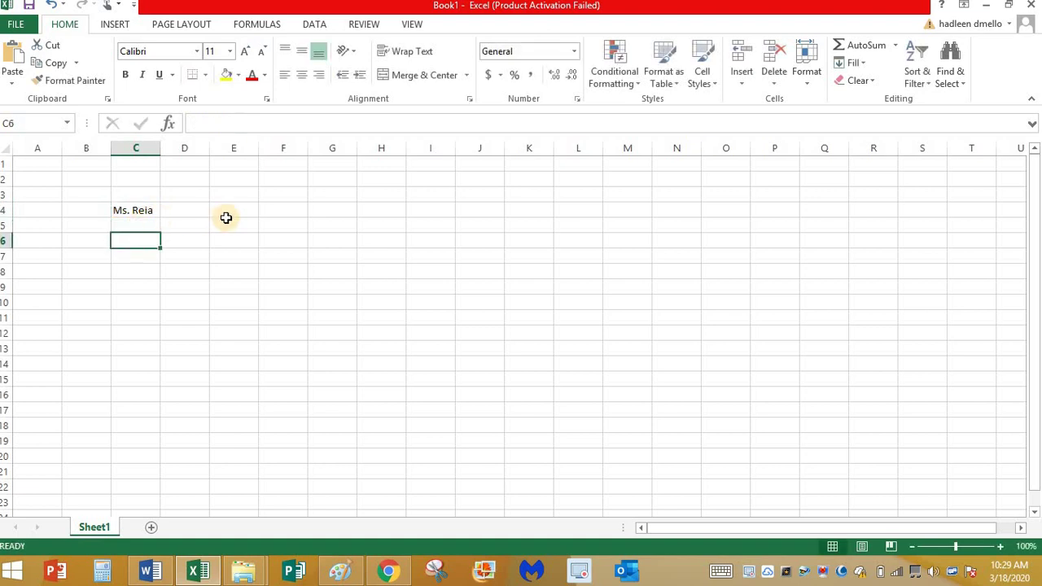
pyautogui.click(298, 210)
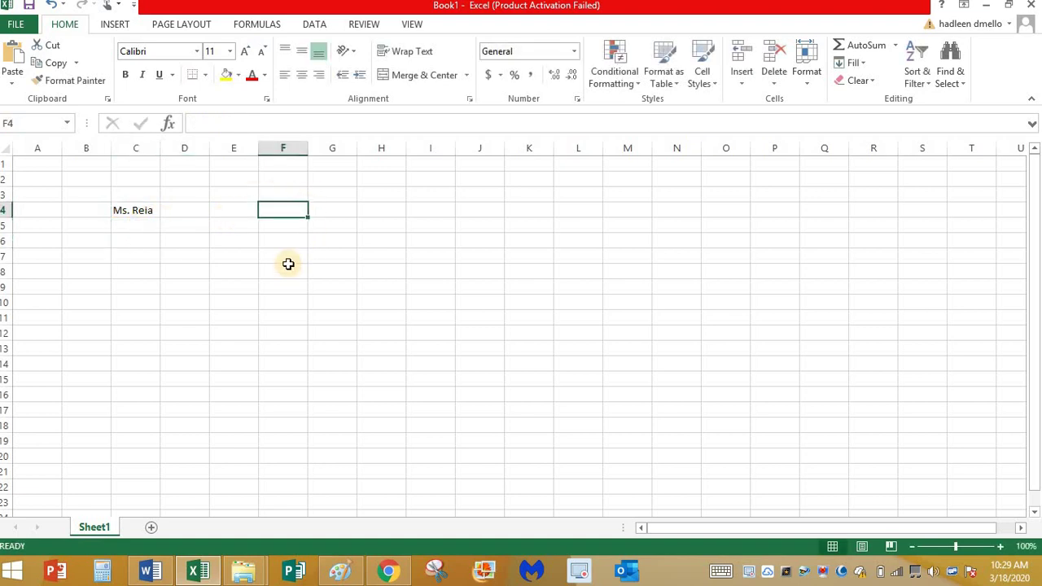
pyautogui.click(142, 210)
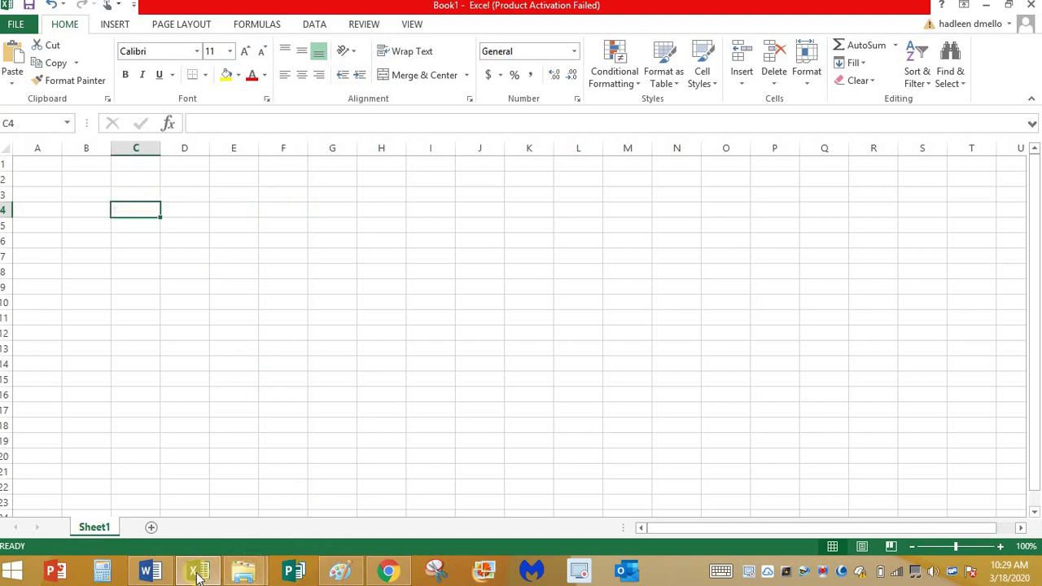
# Step: Highlight 'name of the cell' in yellow in Word, then return to Excel's Book1
pyautogui.click(153, 568)
pyautogui.moveTo(547, 322); pyautogui.dragTo(733, 323)
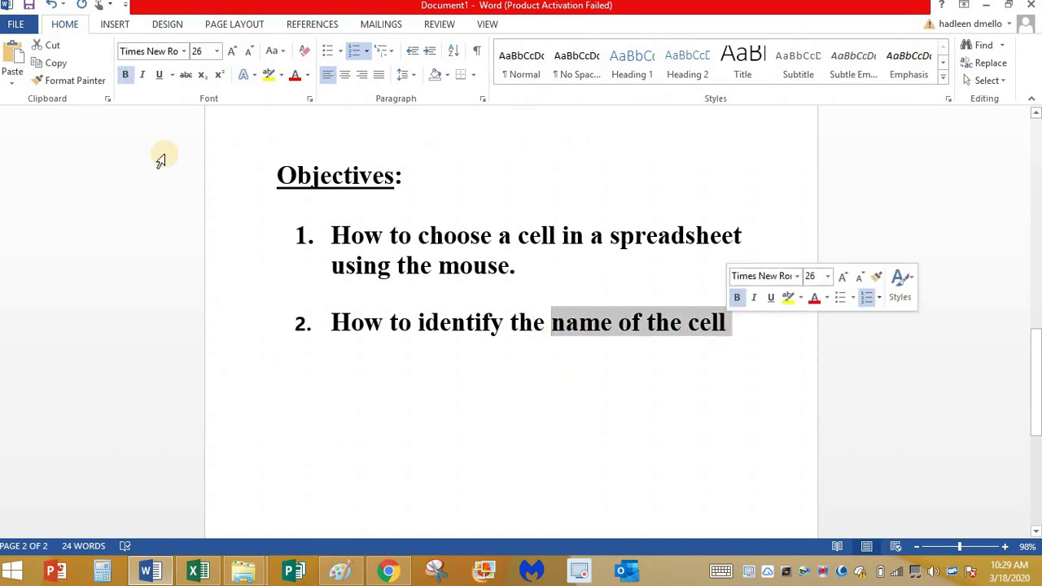
pyautogui.click(274, 74)
pyautogui.click(579, 382)
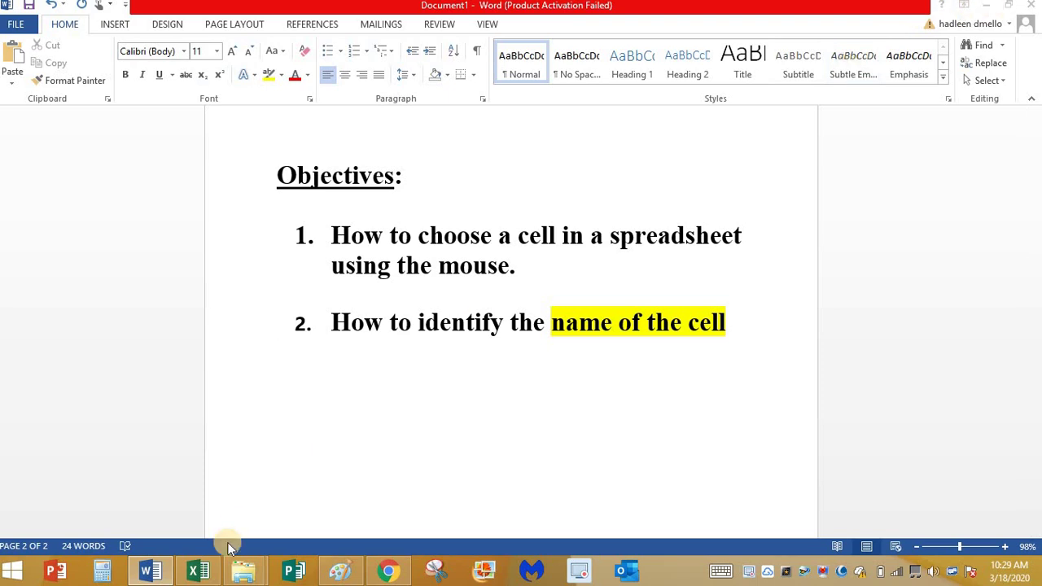
pyautogui.click(197, 571)
# Step: Enter F6 into cell F6 and g3 into cell G3
pyautogui.click(198, 241)
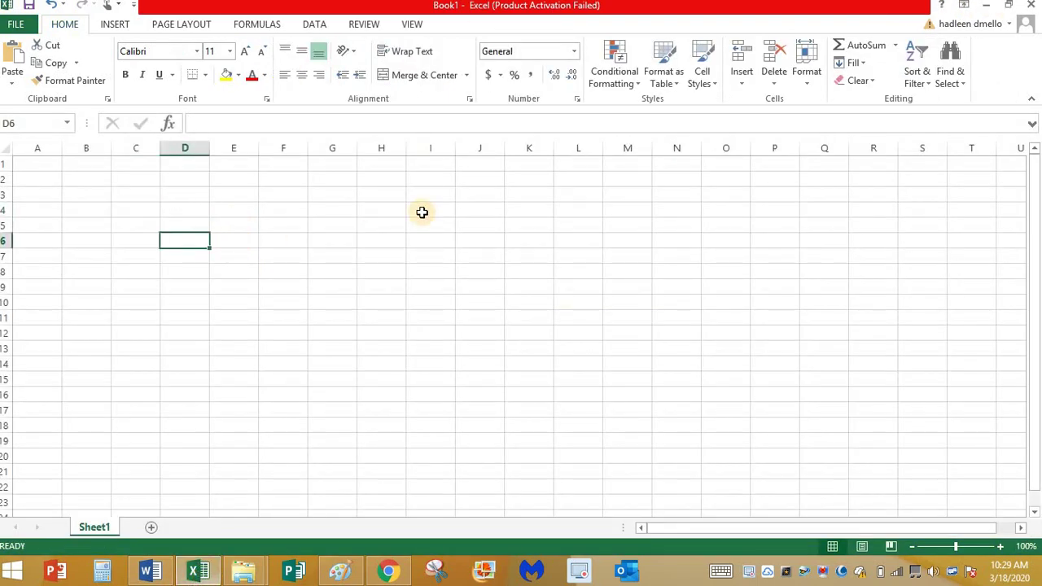
pyautogui.click(421, 211)
pyautogui.click(245, 302)
pyautogui.click(279, 247)
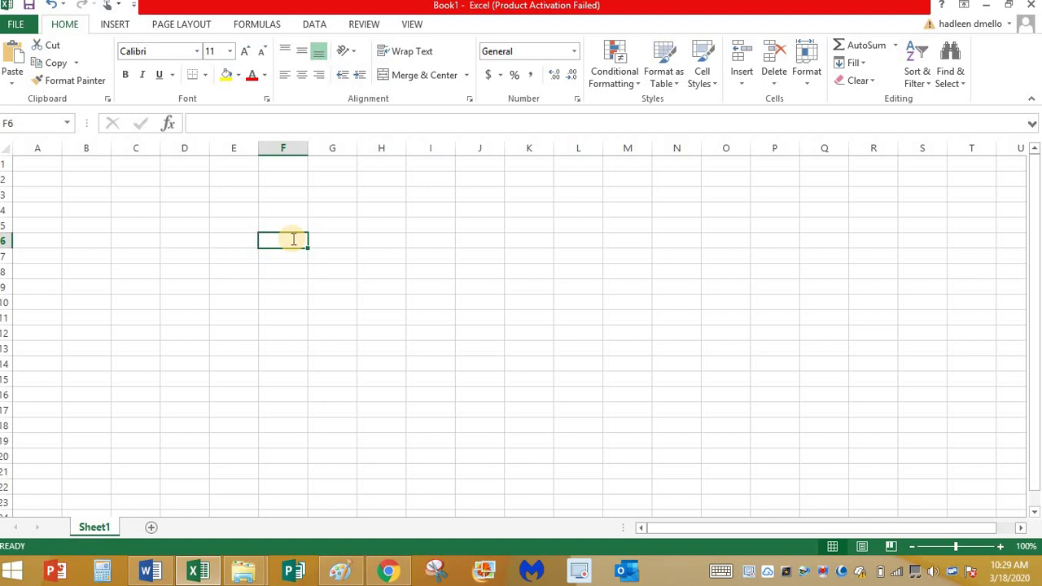
pyautogui.write('F6')
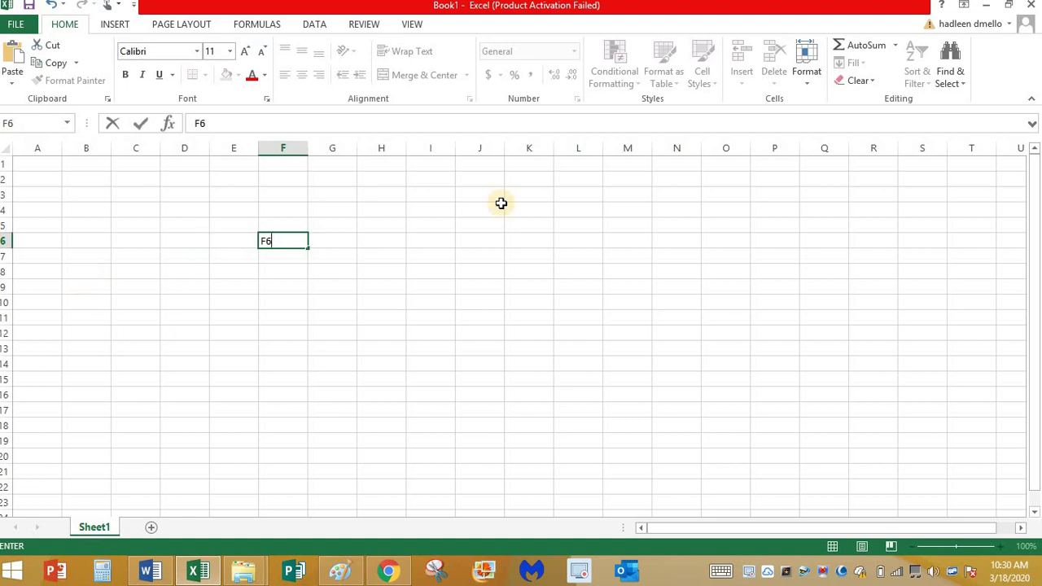
pyautogui.click(353, 194)
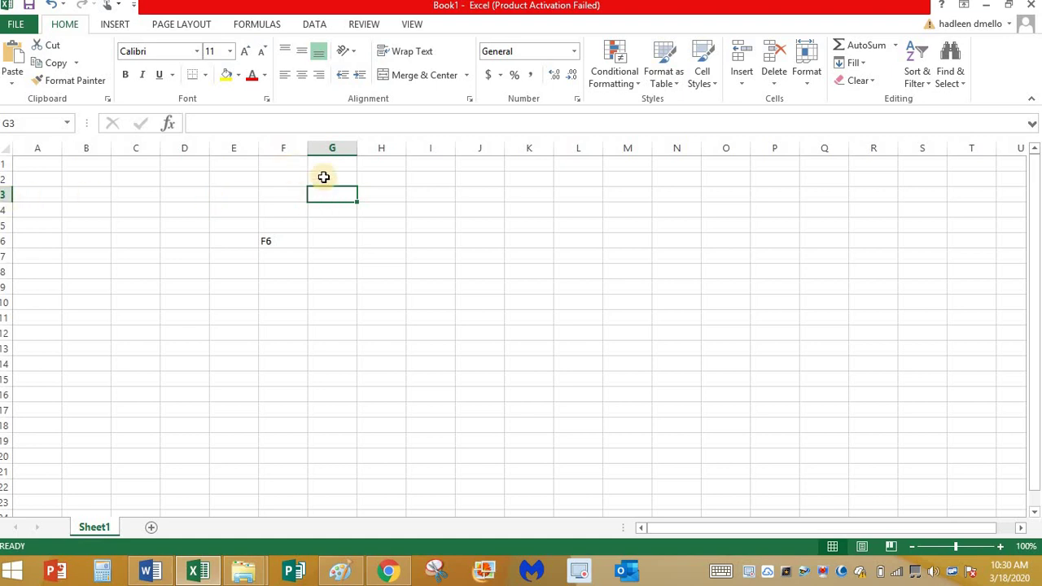
pyautogui.write('g3')
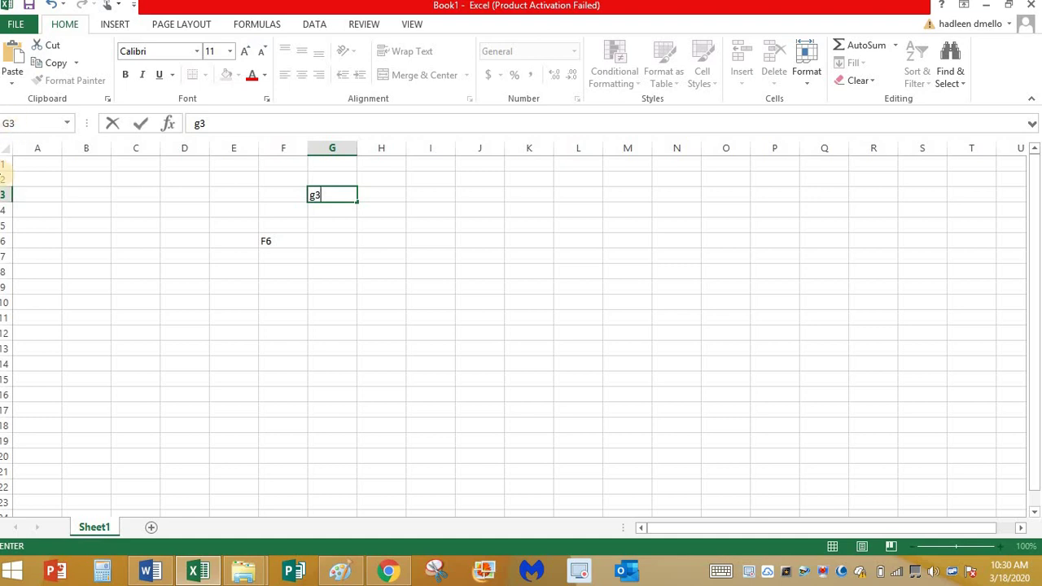
pyautogui.click(148, 190)
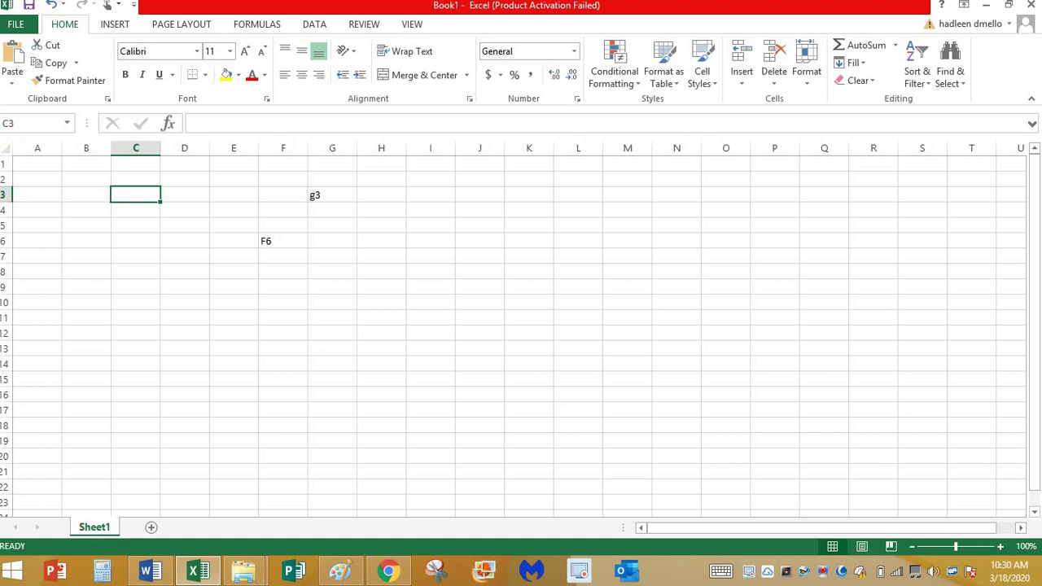
# Step: Enter c3 into C3, b7 into B7 and d8 into D8
pyautogui.write('c3')
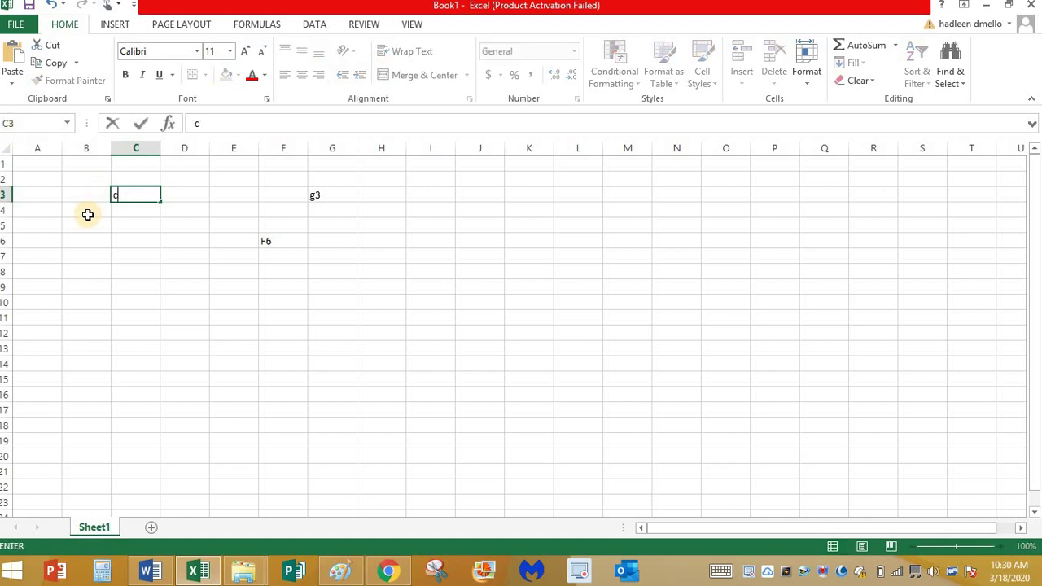
pyautogui.click(90, 256)
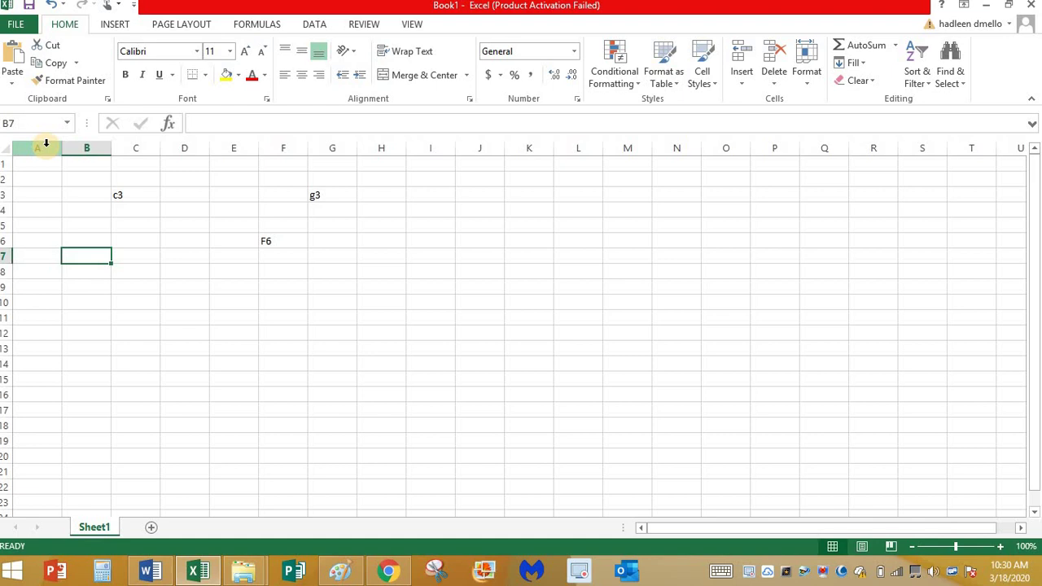
pyautogui.write('b7')
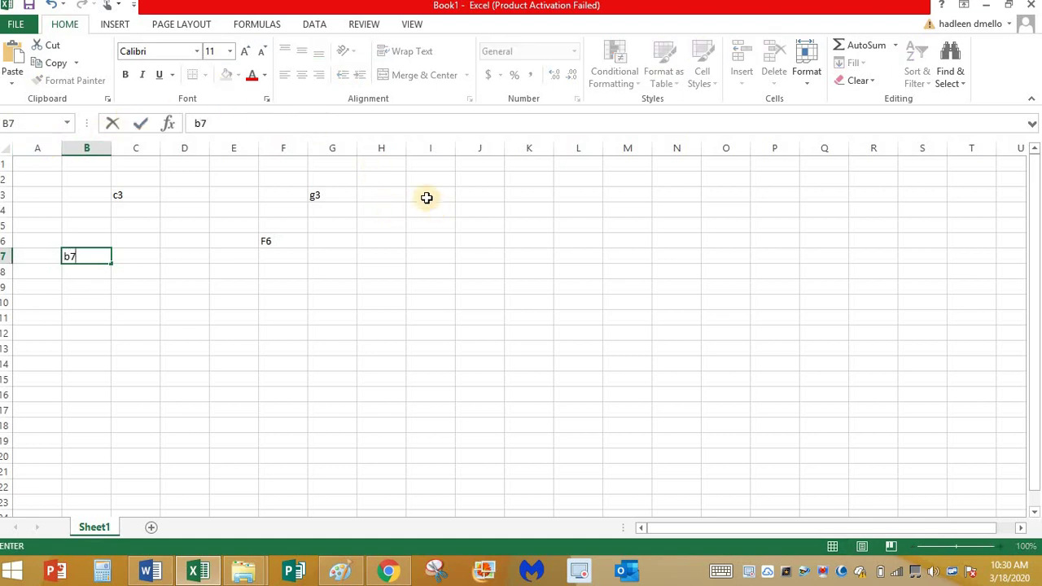
pyautogui.click(197, 270)
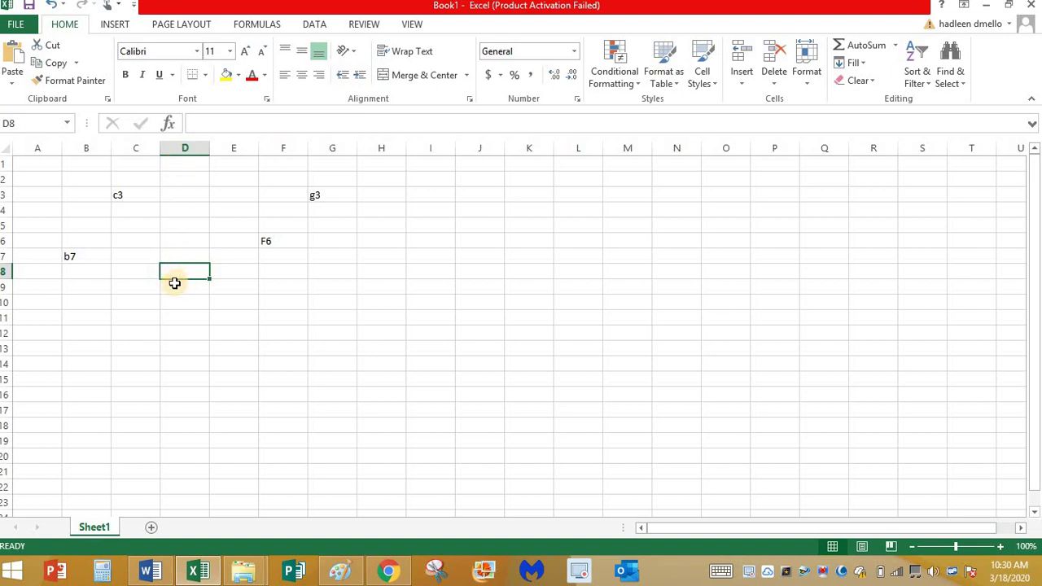
pyautogui.write('d')
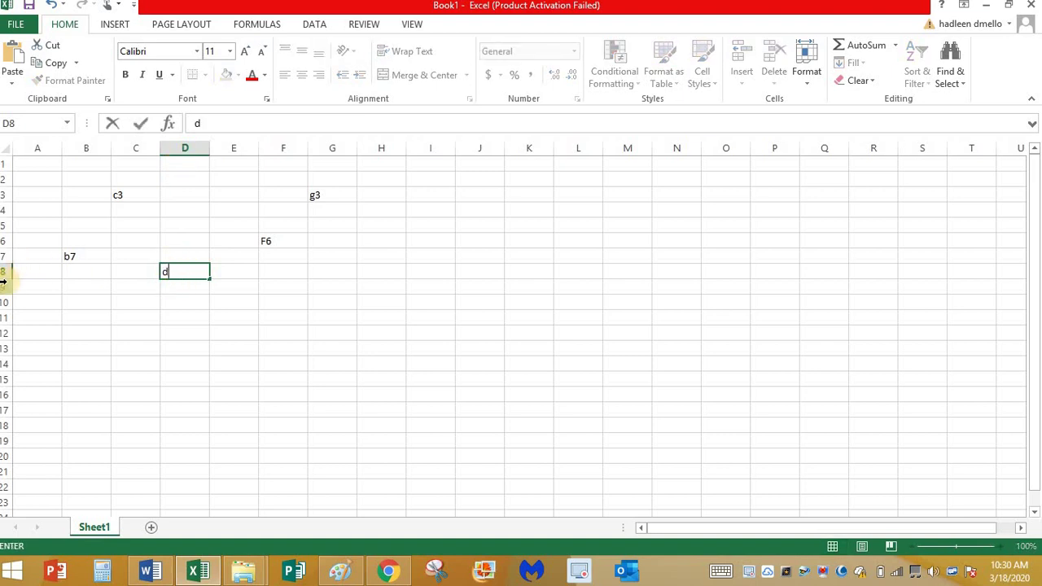
pyautogui.write('8')
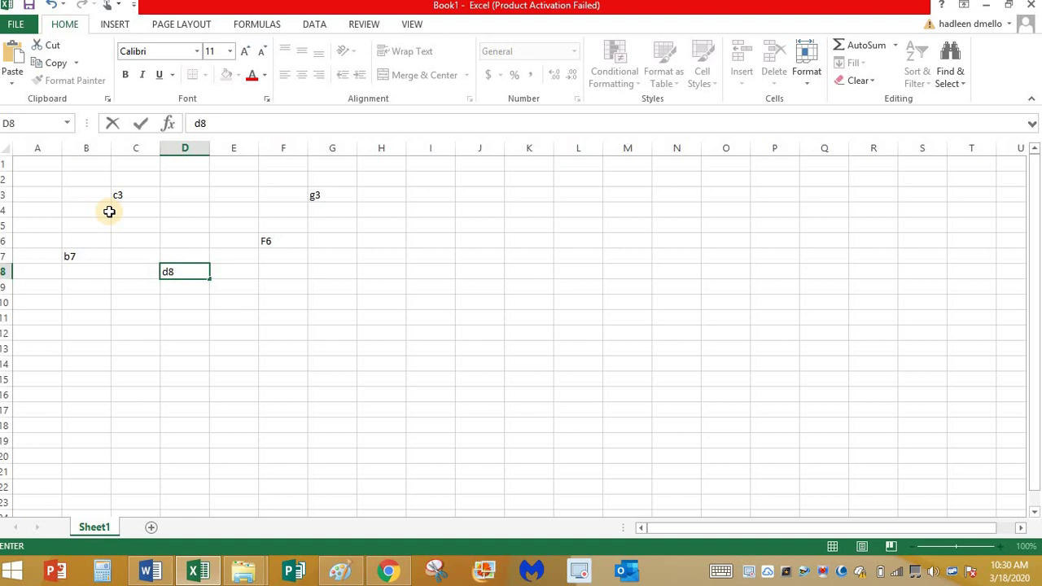
pyautogui.click(237, 215)
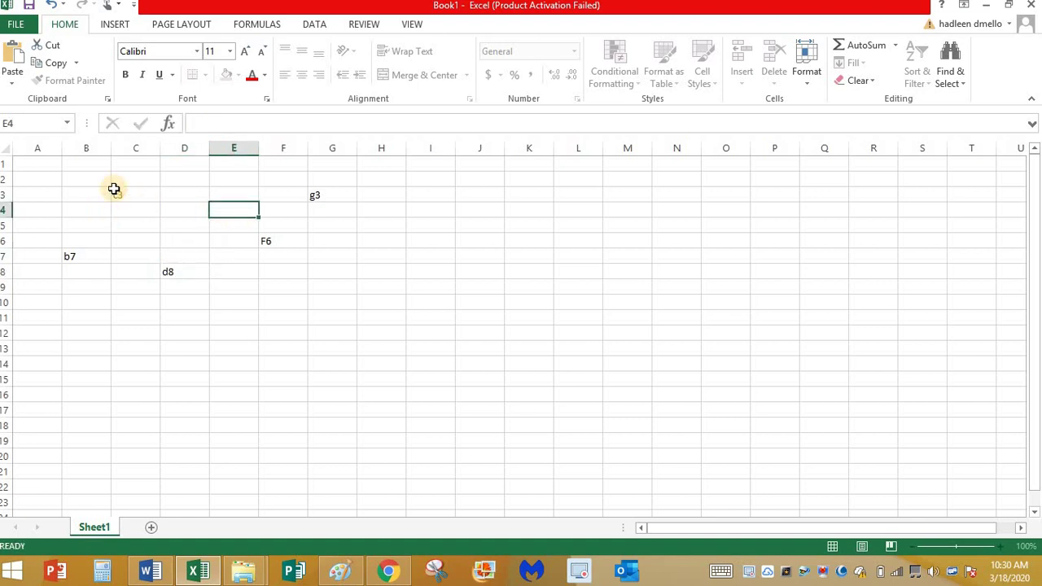
pyautogui.click(116, 225)
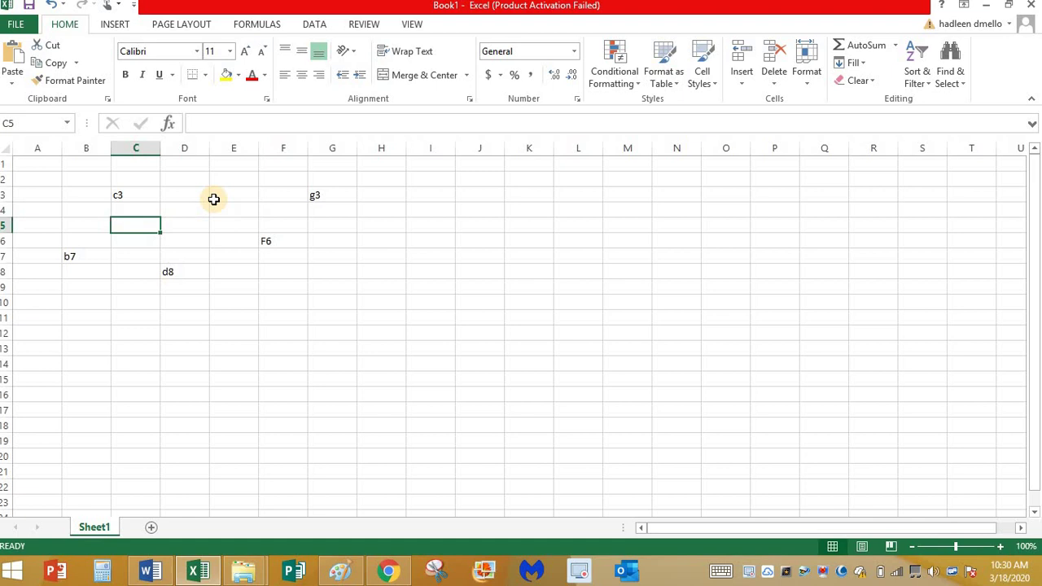
pyautogui.click(132, 201)
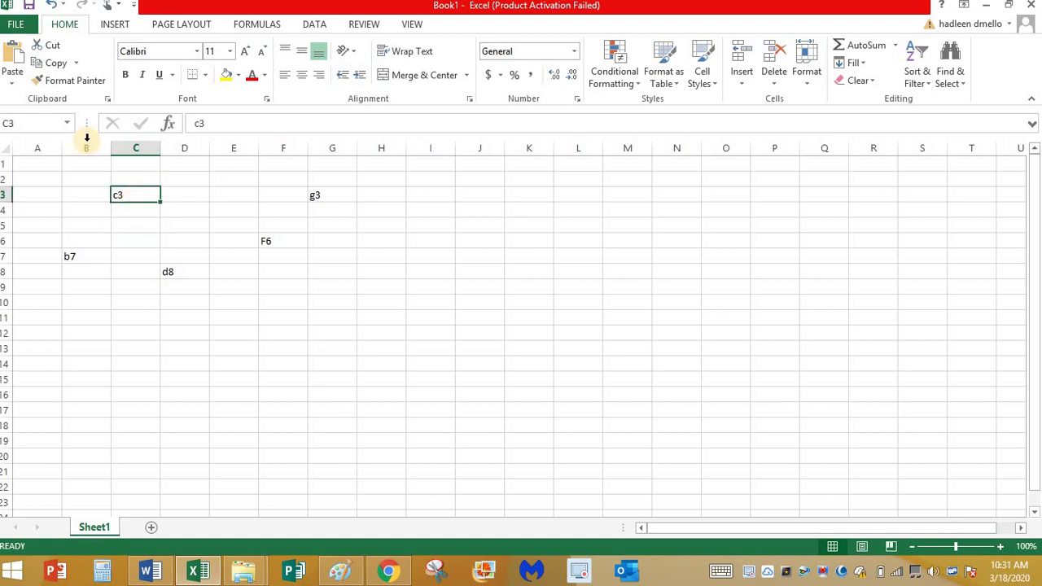
# Step: Fill cell C3 gold, G3 light green and F6 light orange
pyautogui.click(239, 75)
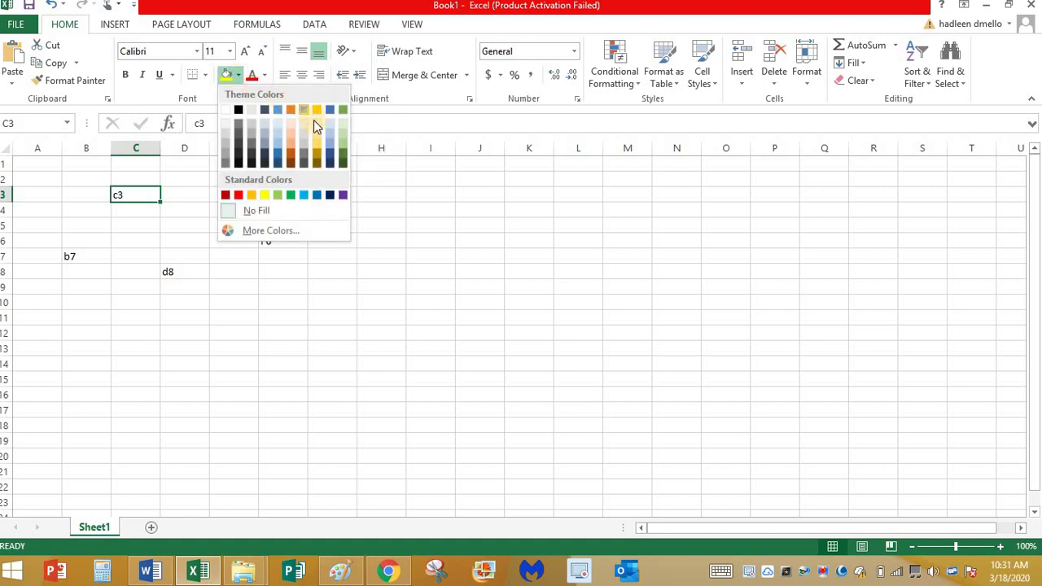
pyautogui.click(318, 150)
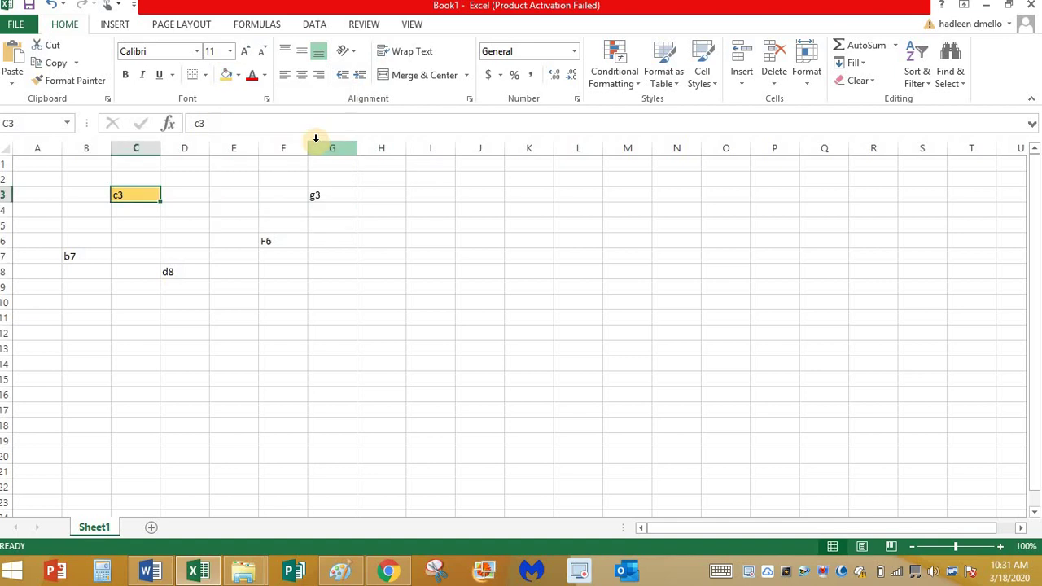
pyautogui.click(337, 193)
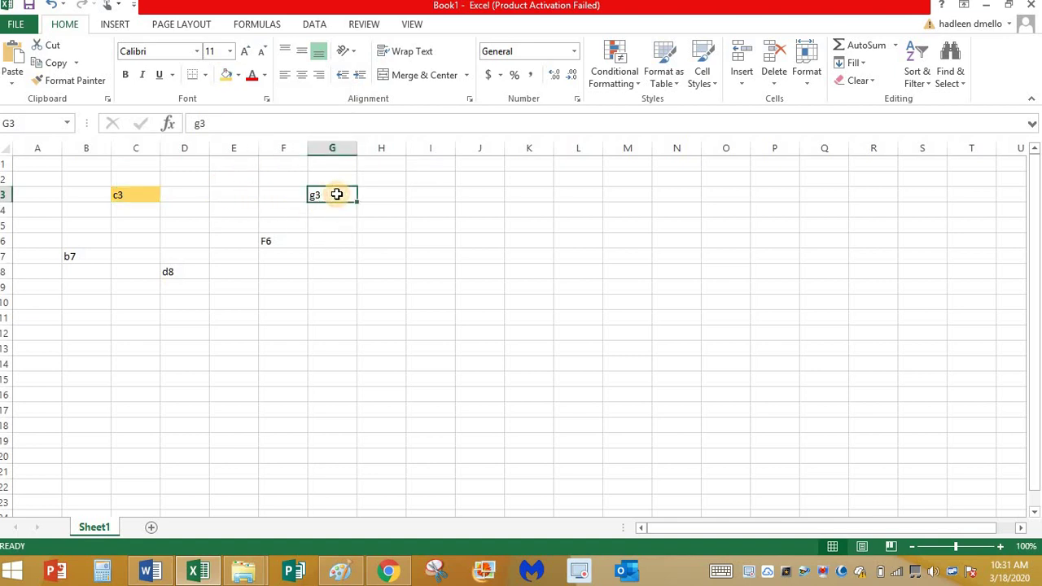
pyautogui.click(238, 75)
pyautogui.click(276, 195)
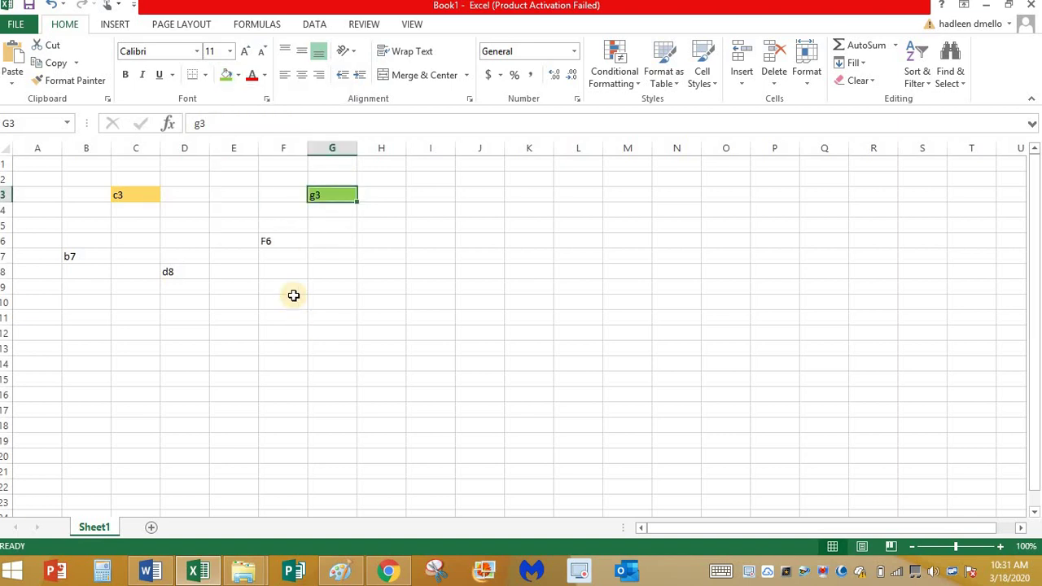
pyautogui.click(270, 239)
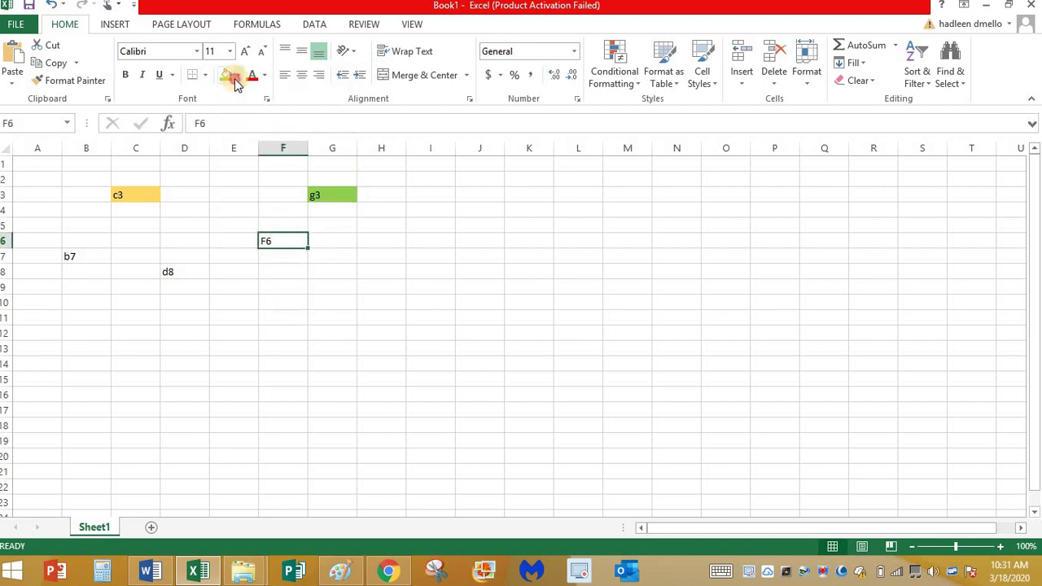
pyautogui.click(237, 76)
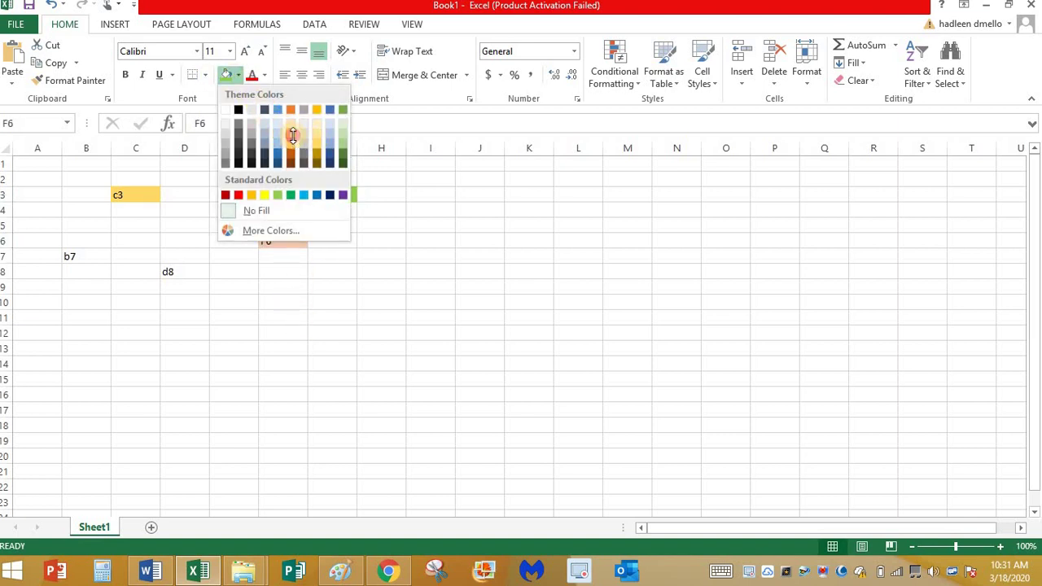
pyautogui.click(290, 134)
# Step: Fill cell D8 light blue and B7 yellow, then deselect to view the result
pyautogui.click(200, 270)
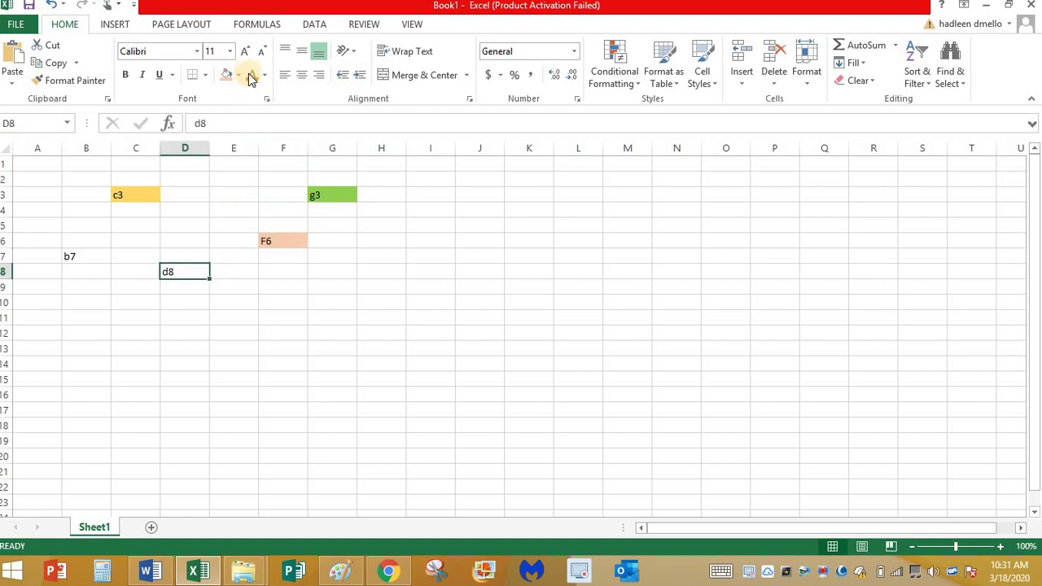
pyautogui.click(238, 75)
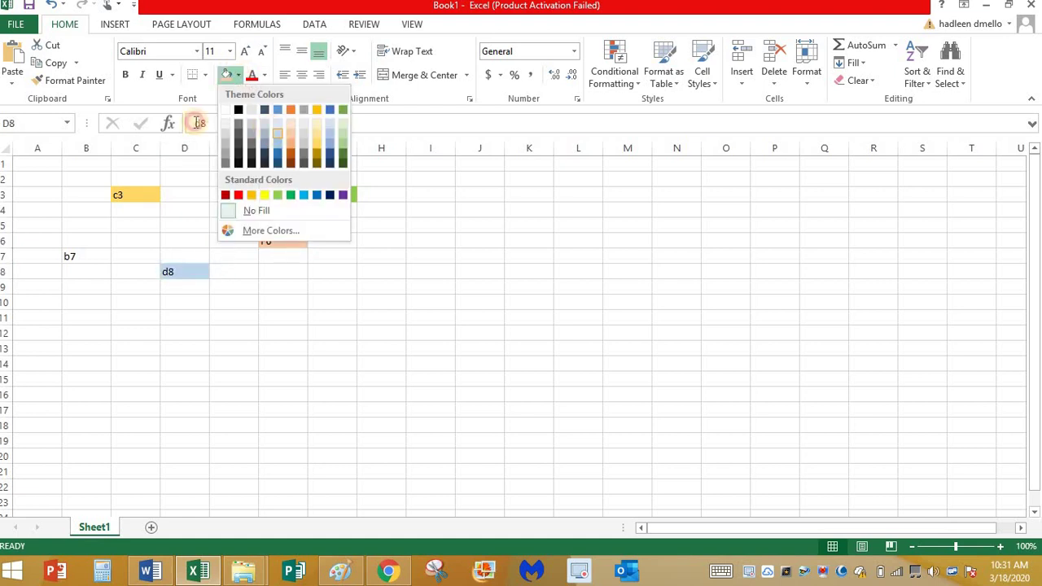
pyautogui.click(276, 134)
pyautogui.click(86, 256)
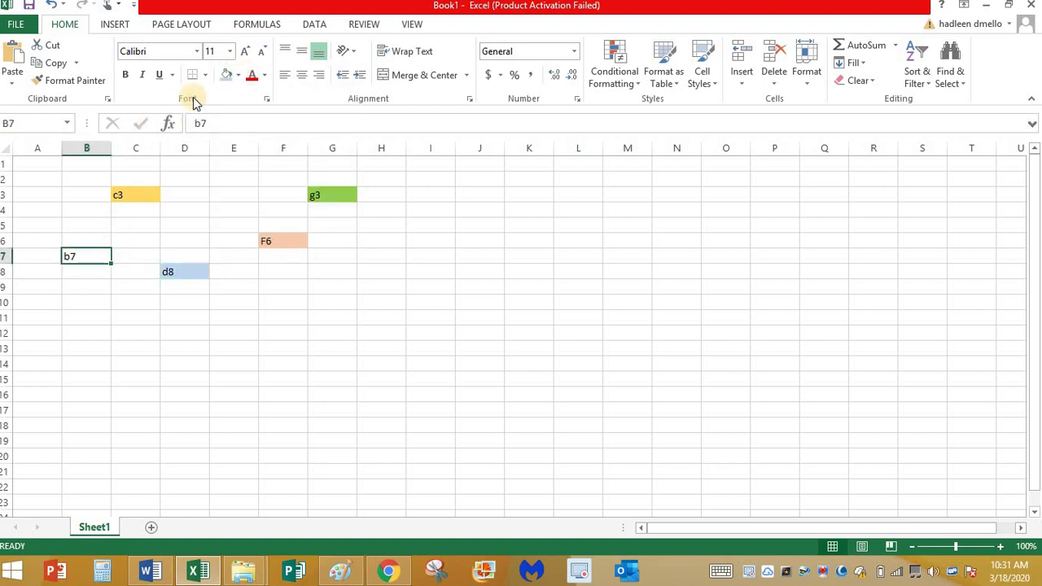
pyautogui.click(239, 75)
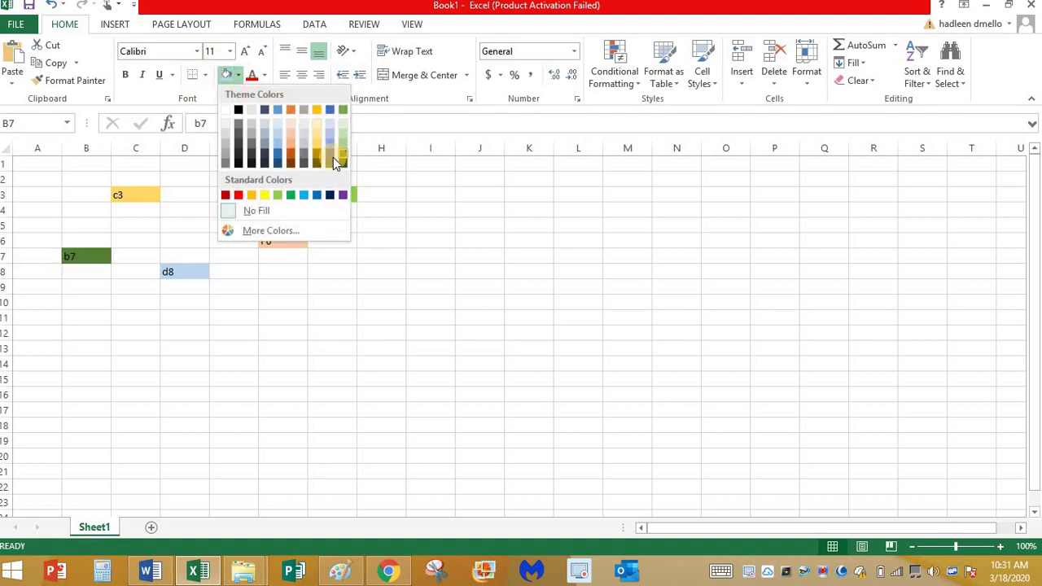
pyautogui.click(265, 194)
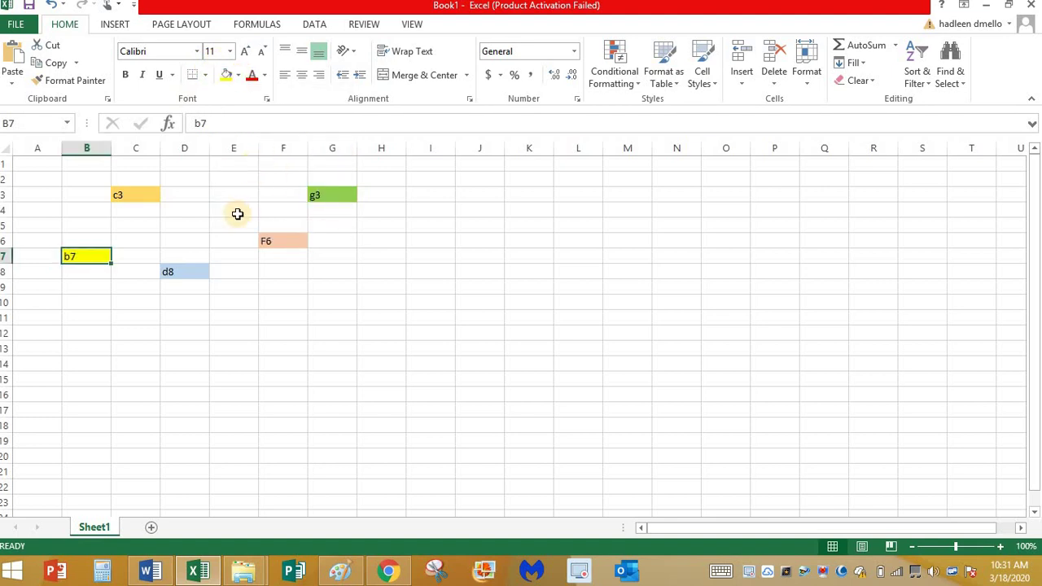
pyautogui.click(185, 210)
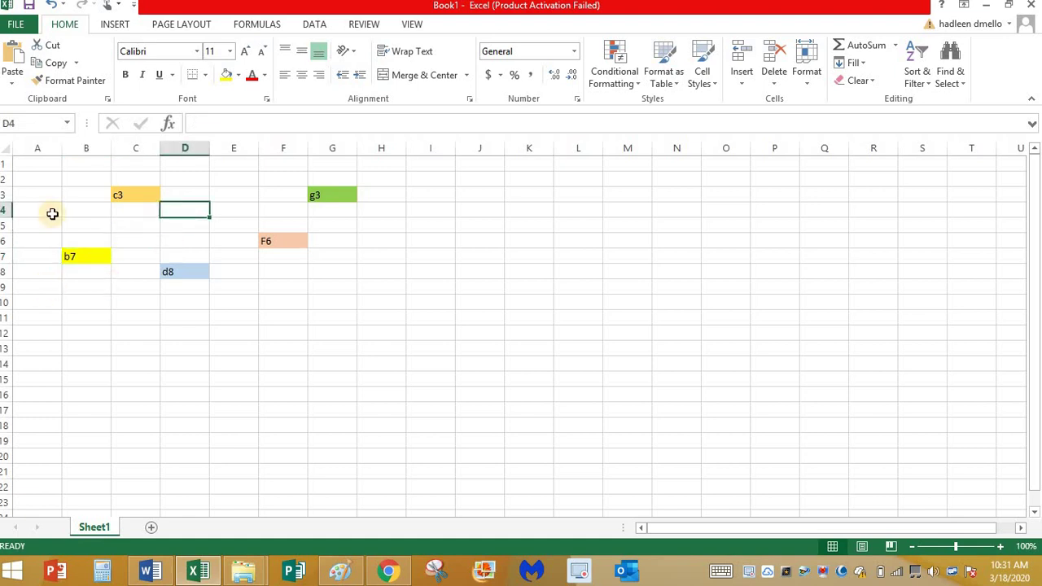